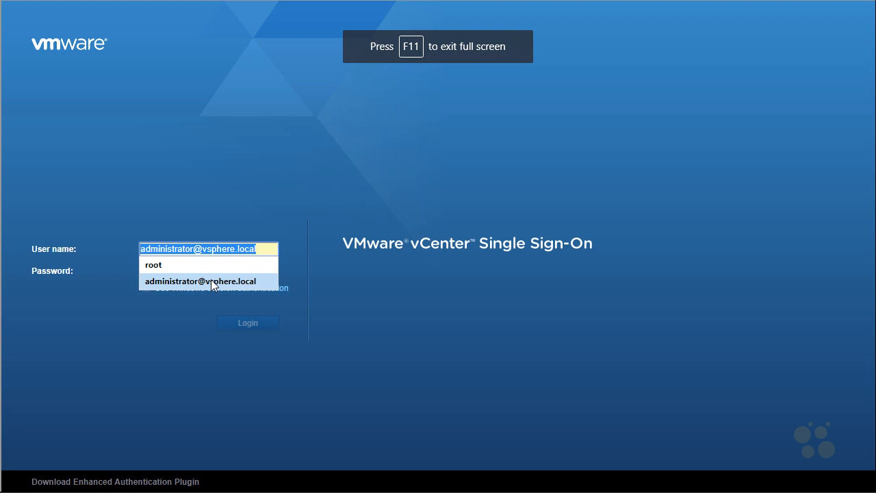
- Sign in to vCenter with the vSphere administrator account by entering its user name and account password
{"action": "left_click", "coordinate": [214, 270]}
{"action": "type", "text": "********"}
{"action": "left_click", "coordinate": [258, 328]}
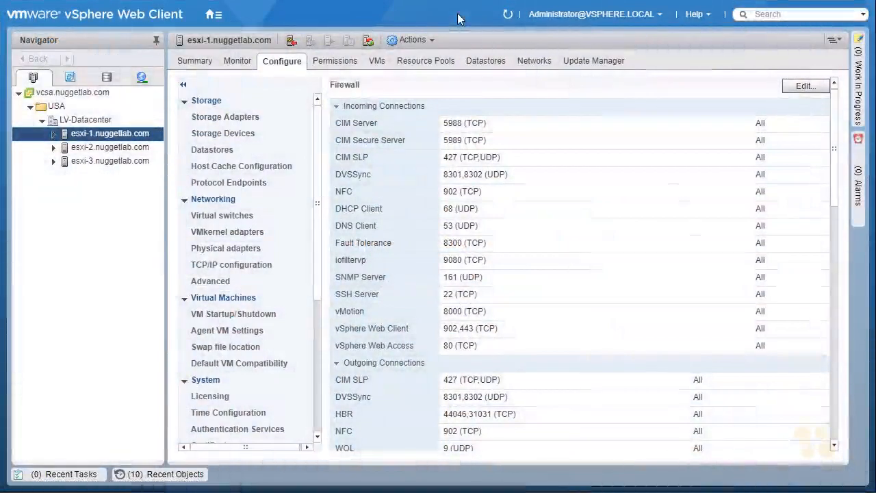
- In the VMs and Templates inventory, create a VM and template folder named VMs under LV-Datacenter
{"action": "left_click", "coordinate": [71, 77]}
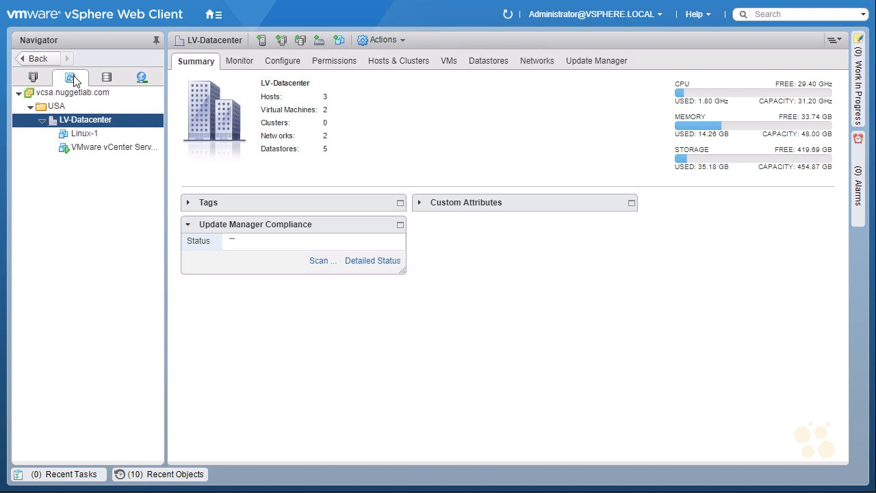
{"action": "right_click", "coordinate": [121, 120]}
{"action": "mouse_move", "coordinate": [201, 171]}
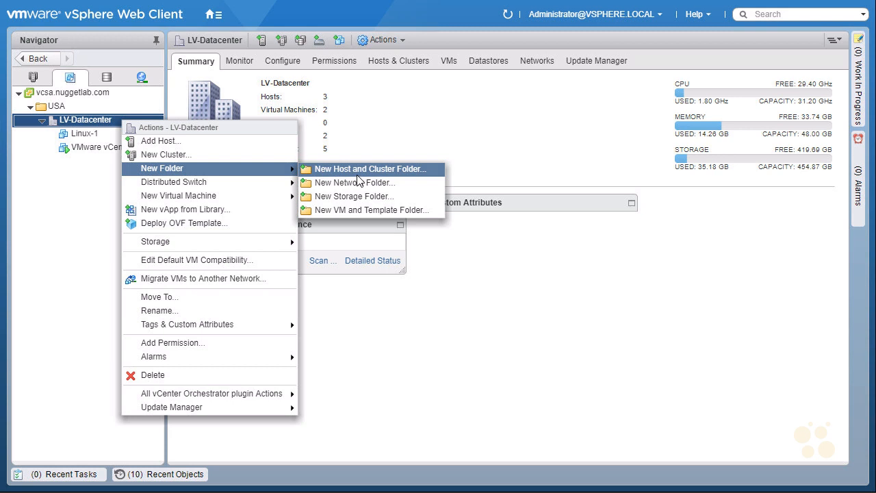
{"action": "left_click", "coordinate": [414, 210]}
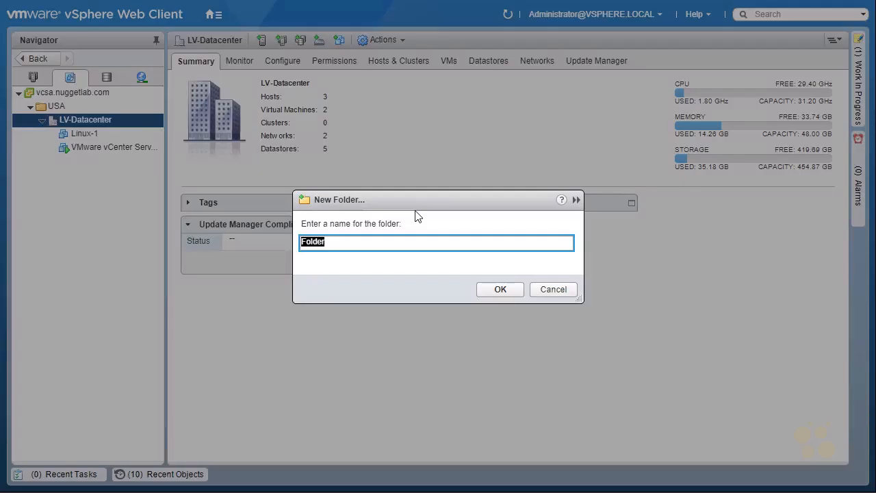
{"action": "type", "text": "VMs"}
{"action": "left_click", "coordinate": [501, 290]}
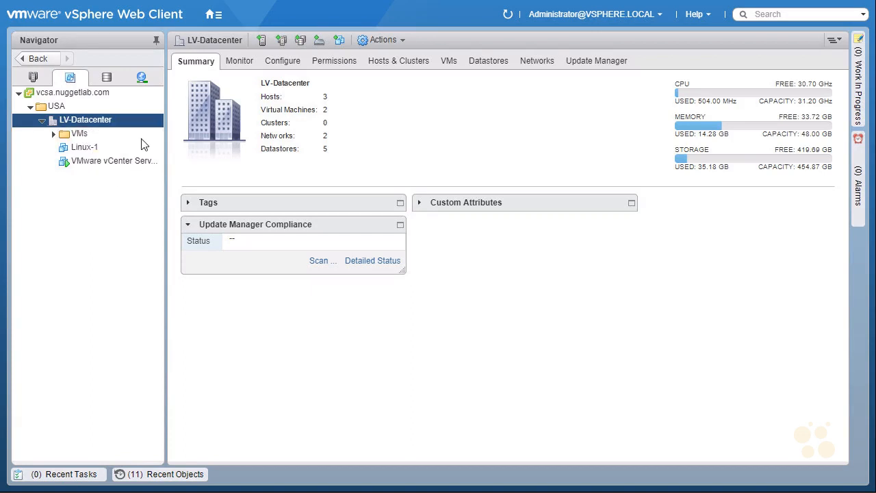
- Create another VM and template folder named Templates under LV-Datacenter
{"action": "right_click", "coordinate": [123, 128]}
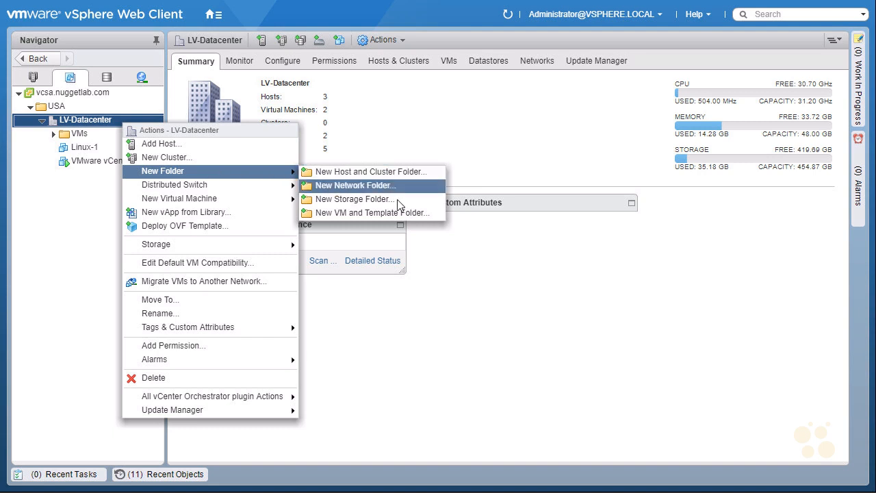
{"action": "left_click", "coordinate": [429, 214]}
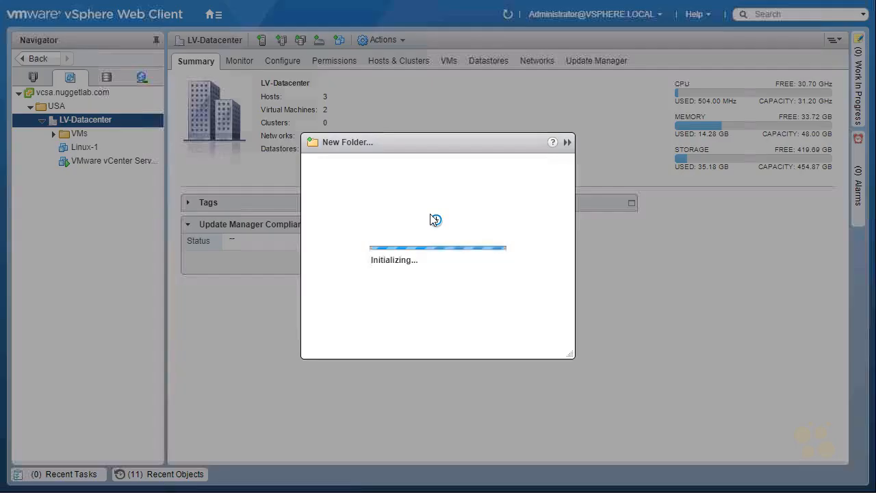
{"action": "type", "text": "Templates"}
{"action": "left_click", "coordinate": [498, 292]}
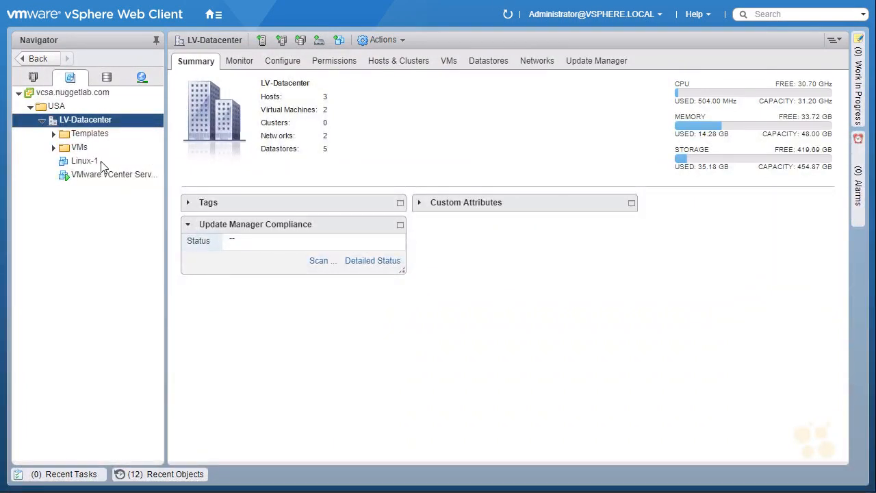
- Expand the Templates and VMs folders and move Linux-1 and the VMware vCenter Server machine into the VMs folder
{"action": "left_click", "coordinate": [54, 134]}
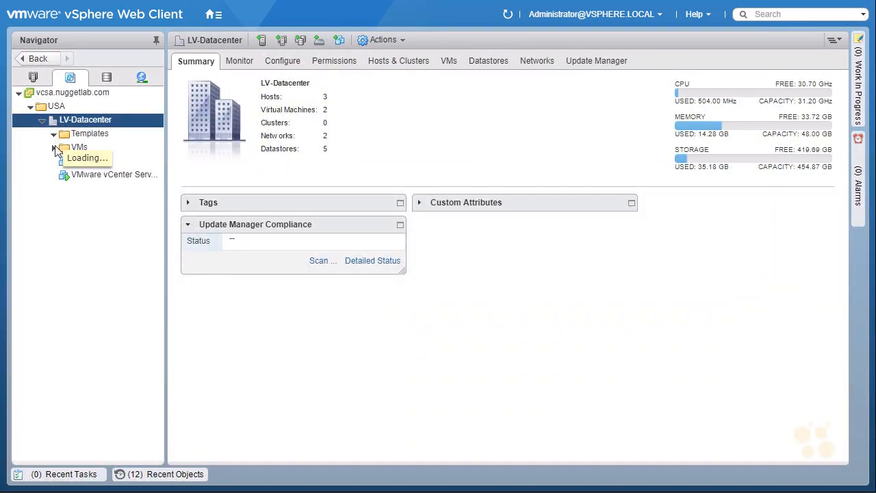
{"action": "left_click", "coordinate": [53, 147]}
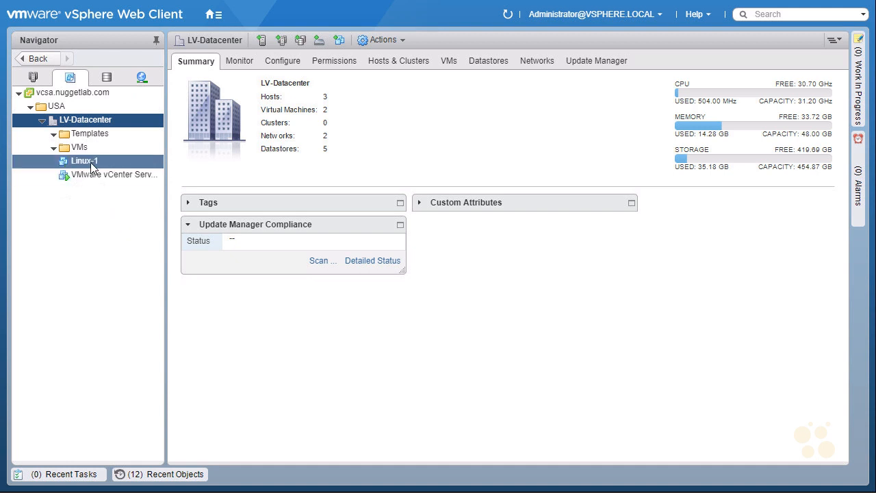
{"action": "left_click_drag", "start_coordinate": [90, 162], "coordinate": [85, 150]}
{"action": "left_click_drag", "start_coordinate": [84, 150], "coordinate": [84, 149]}
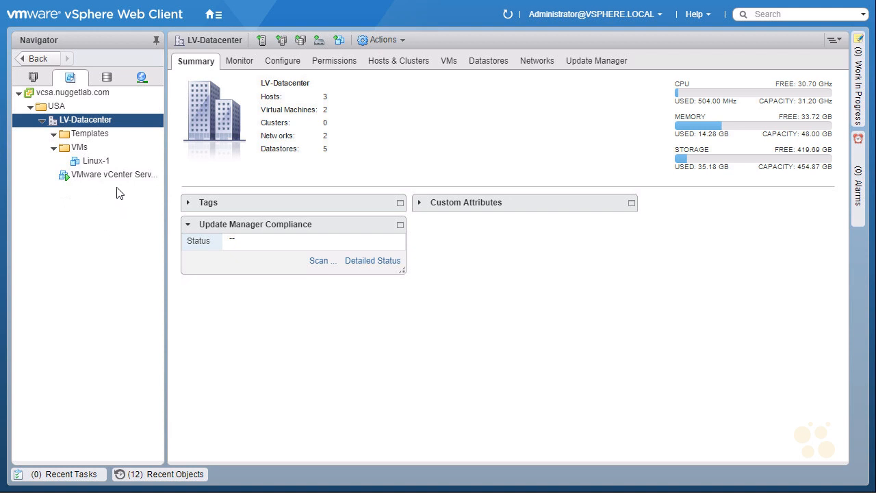
{"action": "mouse_move", "coordinate": [118, 181]}
{"action": "left_mouse_down"}
{"action": "mouse_move", "coordinate": [74, 146]}
{"action": "mouse_move", "coordinate": [82, 151]}
{"action": "left_mouse_up"}
- Examine the Linux-1 summary, checking the connection status of its network adapter and CD/DVD drive in the VM hardware
{"action": "left_click", "coordinate": [88, 160]}
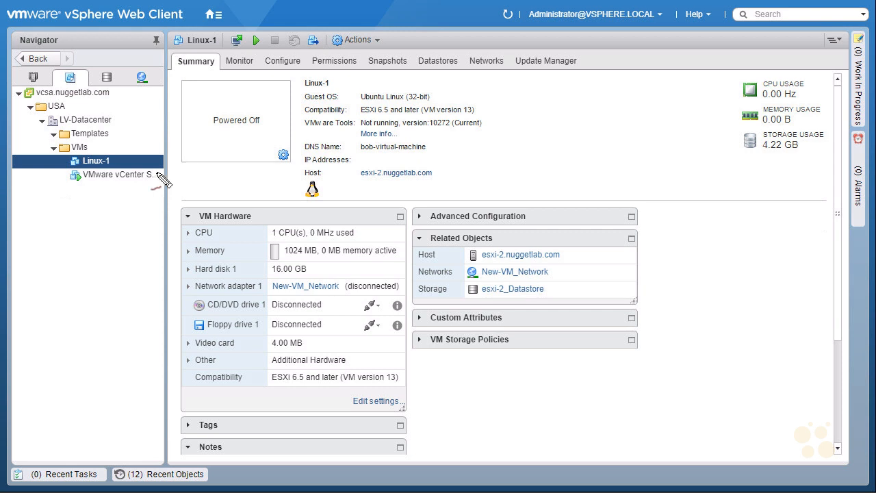
{"action": "left_click_drag", "start_coordinate": [85, 168], "coordinate": [84, 169]}
{"action": "mouse_move", "coordinate": [219, 50]}
{"action": "left_mouse_down"}
{"action": "mouse_move", "coordinate": [229, 66]}
{"action": "mouse_move", "coordinate": [222, 47]}
{"action": "left_mouse_up"}
{"action": "mouse_move", "coordinate": [204, 235]}
{"action": "left_mouse_down"}
{"action": "mouse_move", "coordinate": [254, 221]}
{"action": "mouse_move", "coordinate": [233, 229]}
{"action": "left_mouse_up"}
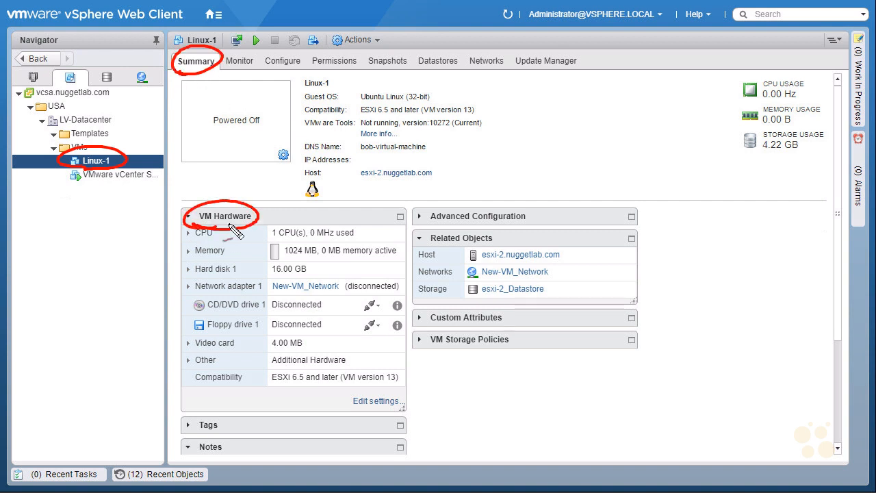
{"action": "mouse_move", "coordinate": [140, 319]}
{"action": "left_mouse_down"}
{"action": "mouse_move", "coordinate": [181, 315]}
{"action": "mouse_move", "coordinate": [169, 327]}
{"action": "left_mouse_up"}
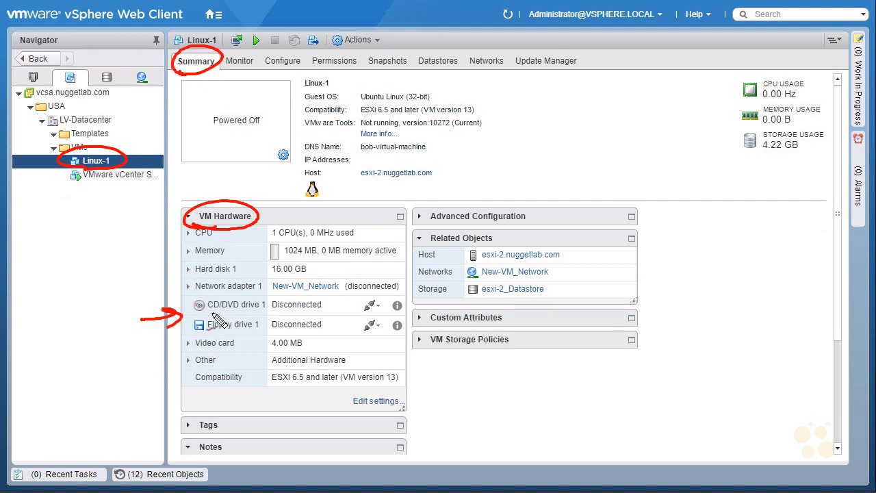
{"action": "left_click_drag", "start_coordinate": [272, 316], "coordinate": [322, 316]}
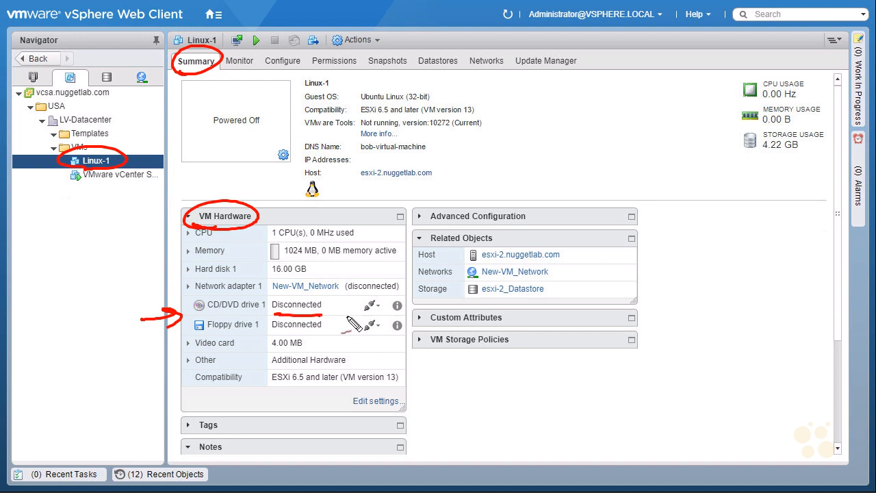
{"action": "left_click_drag", "start_coordinate": [197, 297], "coordinate": [236, 295]}
{"action": "left_click_drag", "start_coordinate": [350, 297], "coordinate": [394, 295]}
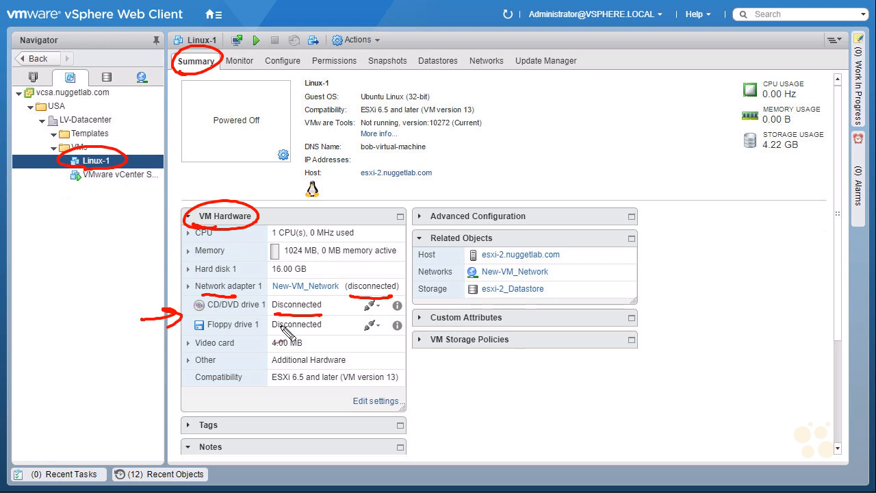
{"action": "left_click_drag", "start_coordinate": [244, 313], "coordinate": [264, 308]}
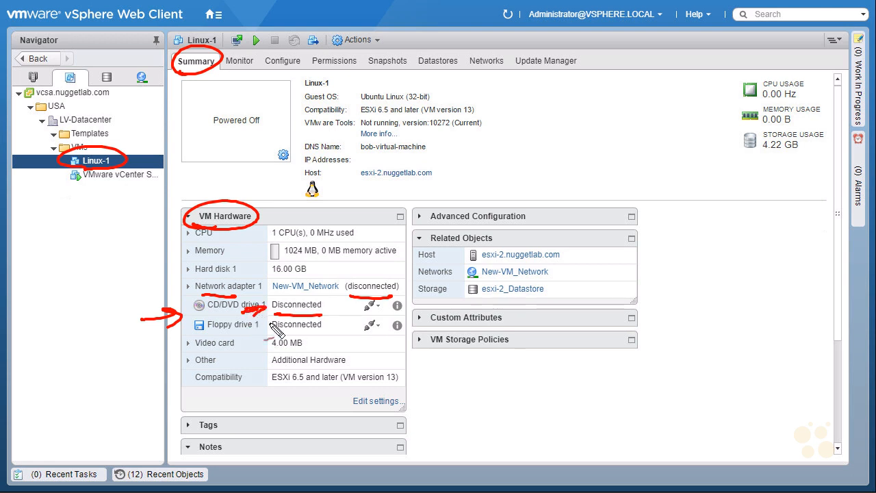
{"action": "key", "text": "Escape"}
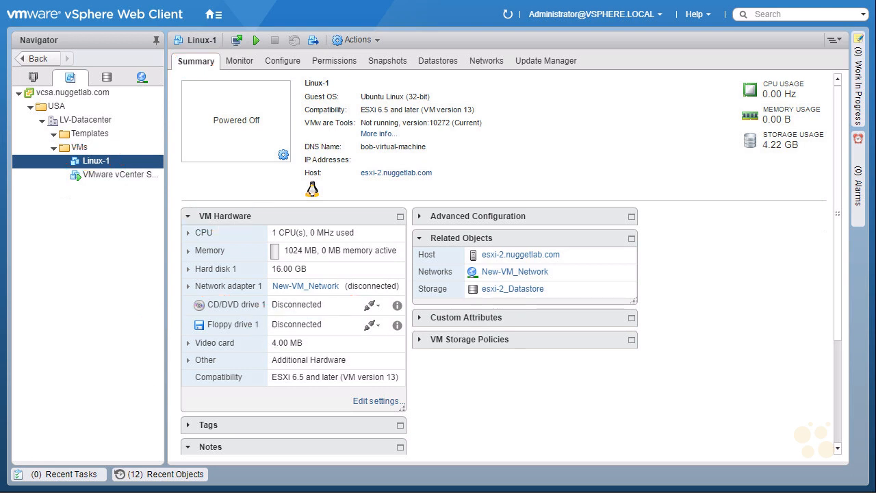
- Edit the Linux-1 settings so that CD/DVD drive 1 uses Client Device instead of the datastore ISO file
{"action": "left_click", "coordinate": [110, 162]}
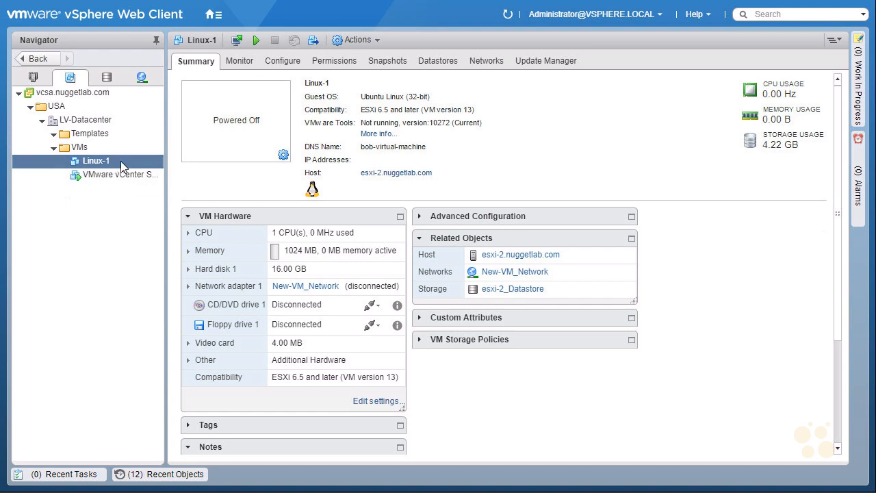
{"action": "right_click", "coordinate": [122, 163]}
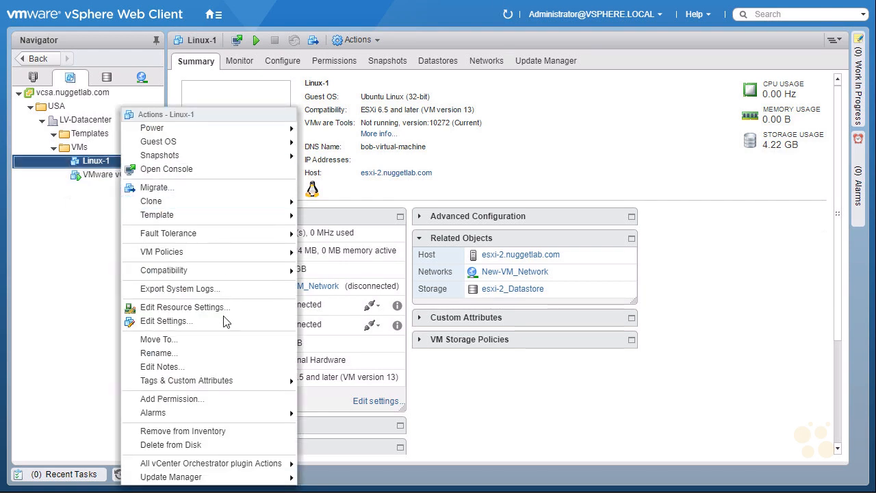
{"action": "left_click", "coordinate": [199, 322]}
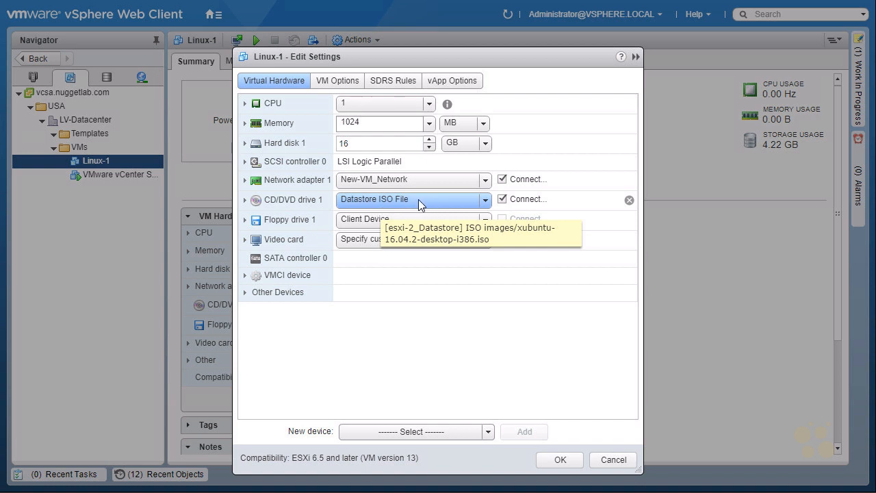
{"action": "left_click", "coordinate": [472, 200]}
{"action": "left_click", "coordinate": [488, 202]}
{"action": "left_click", "coordinate": [487, 202]}
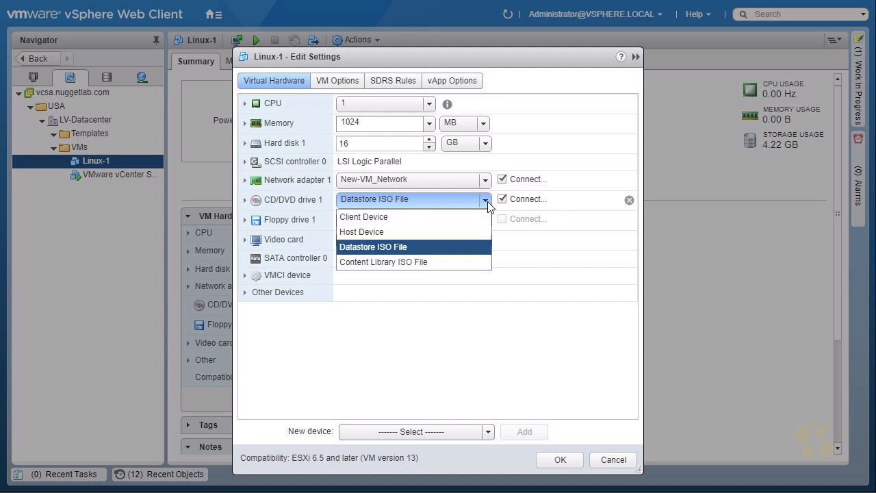
{"action": "left_click", "coordinate": [391, 221]}
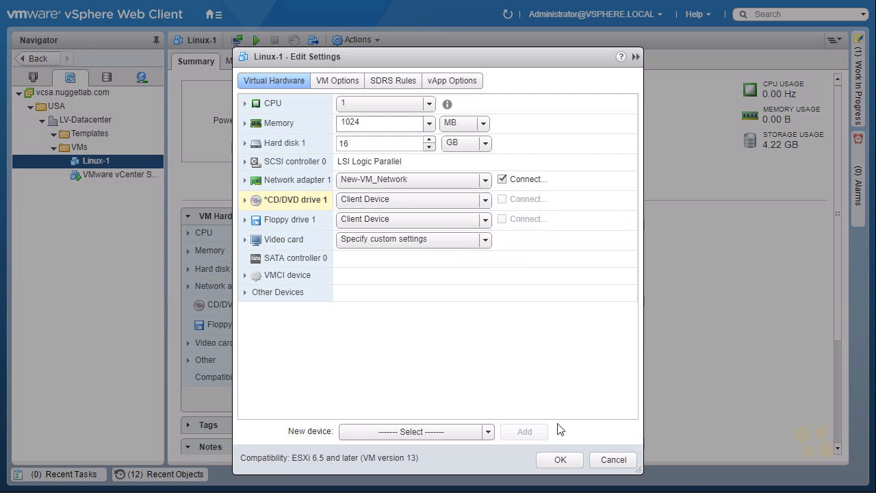
{"action": "left_click", "coordinate": [560, 460]}
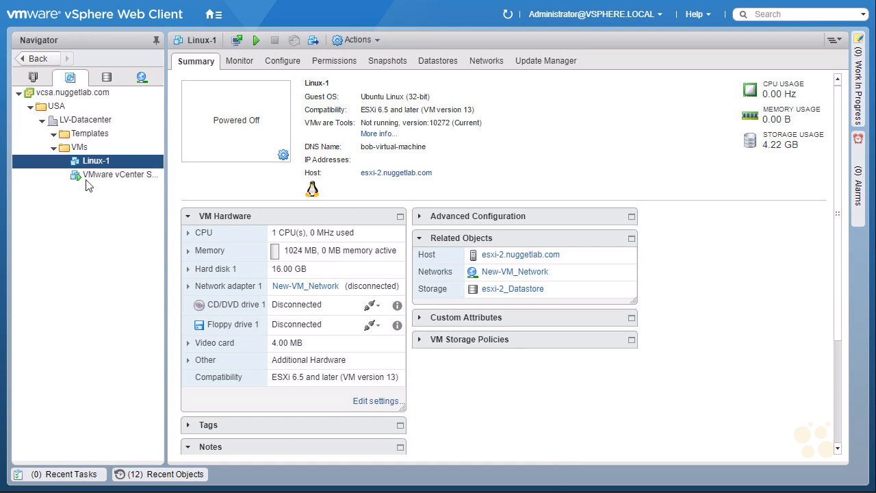
- Convert the Linux-1 virtual machine to a template
{"action": "right_click", "coordinate": [115, 161]}
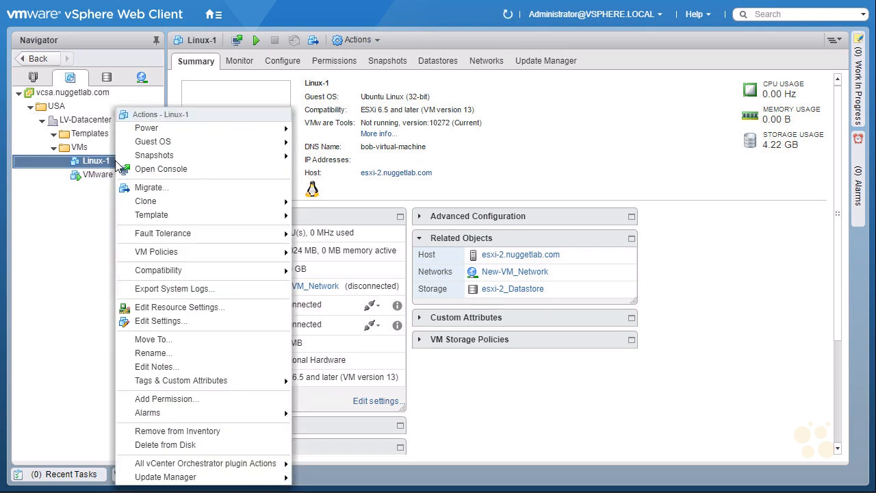
{"action": "mouse_move", "coordinate": [182, 215]}
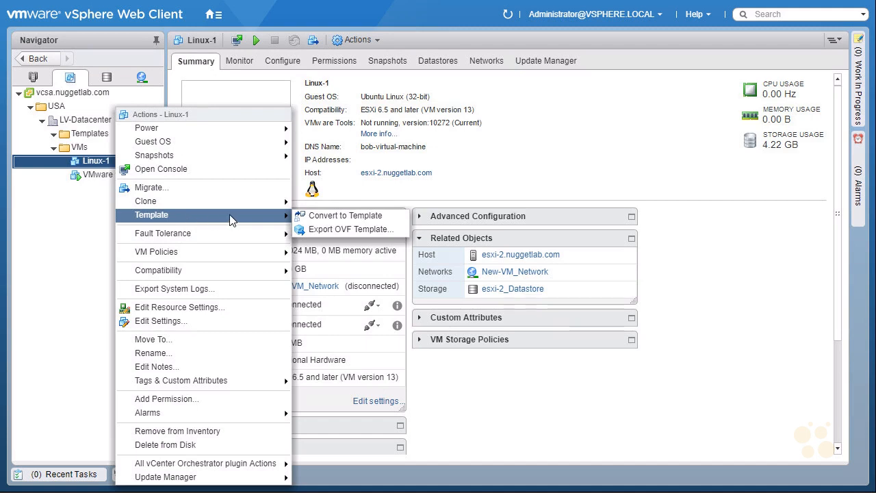
{"action": "left_click", "coordinate": [391, 216]}
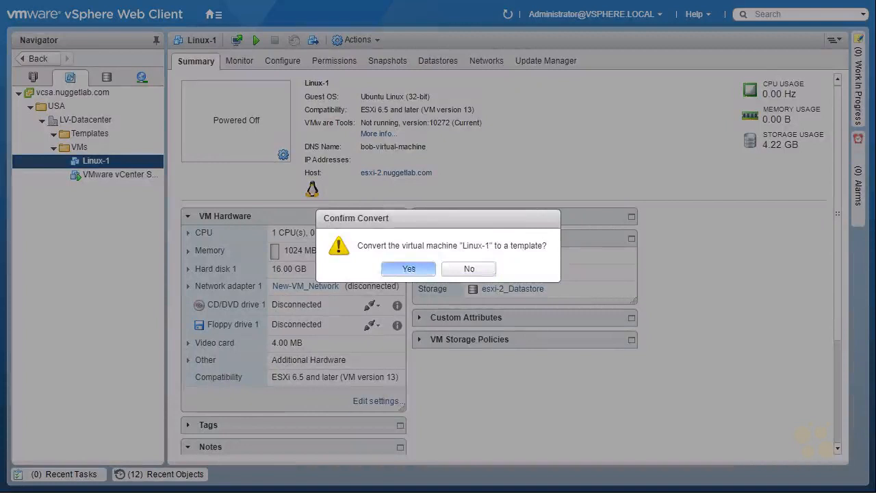
{"action": "left_click", "coordinate": [408, 269]}
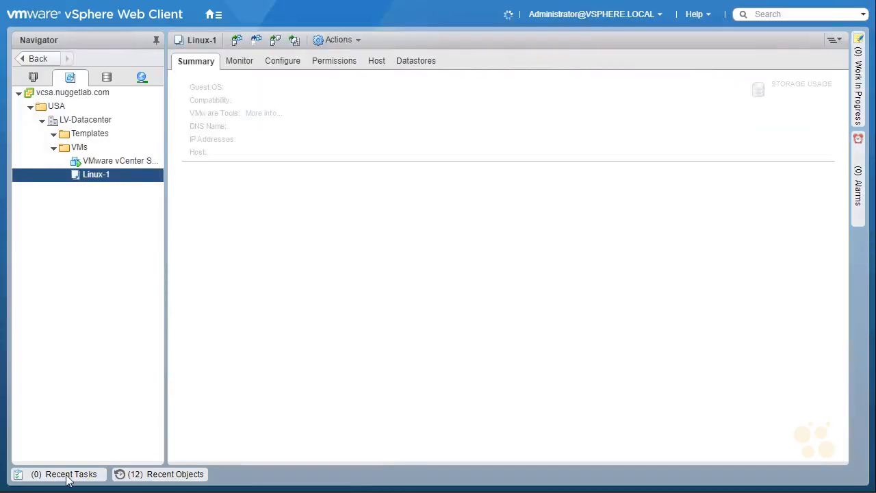
- Check the conversion in the recent tasks and move the Linux-1 template into the Templates folder
{"action": "left_click", "coordinate": [67, 475]}
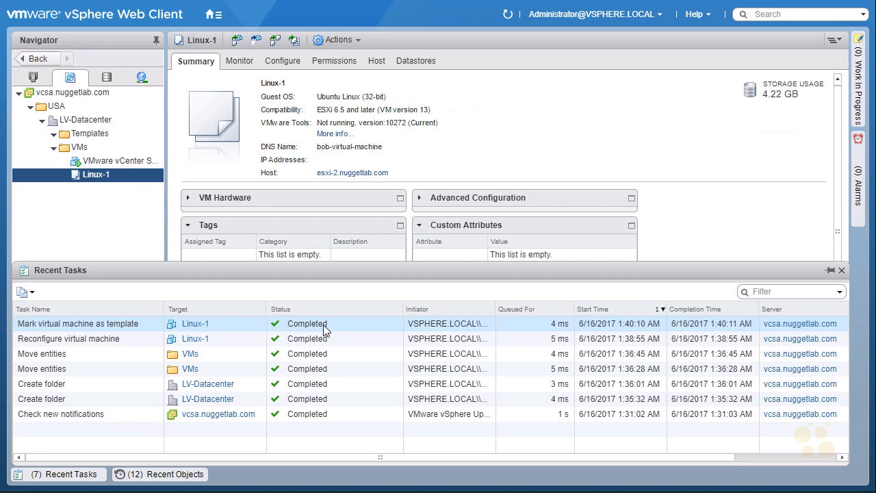
{"action": "left_click", "coordinate": [62, 476]}
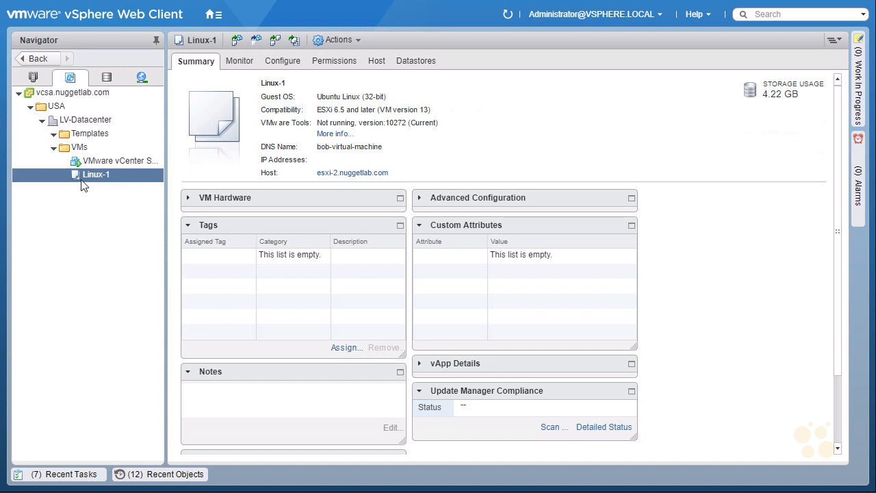
{"action": "left_click_drag", "start_coordinate": [93, 177], "coordinate": [98, 140]}
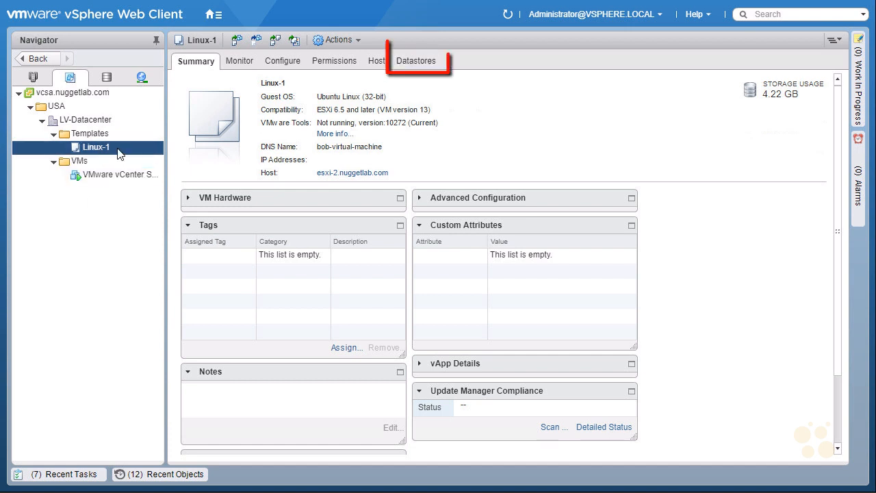
- Open the Linux-1 template's datastore, esxi-2_Datastore, and browse the files in its Linux-1 folder
{"action": "left_click", "coordinate": [415, 65]}
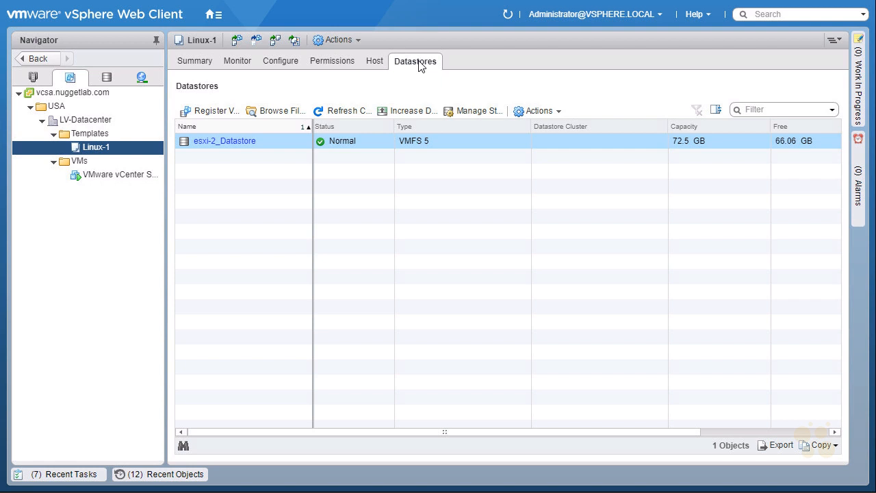
{"action": "left_click", "coordinate": [239, 142]}
{"action": "mouse_move", "coordinate": [98, 83]}
{"action": "left_mouse_down"}
{"action": "mouse_move", "coordinate": [105, 86]}
{"action": "mouse_move", "coordinate": [96, 81]}
{"action": "left_mouse_up"}
{"action": "mouse_move", "coordinate": [86, 164]}
{"action": "left_mouse_down"}
{"action": "mouse_move", "coordinate": [96, 137]}
{"action": "mouse_move", "coordinate": [106, 159]}
{"action": "left_mouse_up"}
{"action": "mouse_move", "coordinate": [387, 51]}
{"action": "left_mouse_down"}
{"action": "mouse_move", "coordinate": [373, 71]}
{"action": "mouse_move", "coordinate": [383, 70]}
{"action": "mouse_move", "coordinate": [385, 84]}
{"action": "left_mouse_up"}
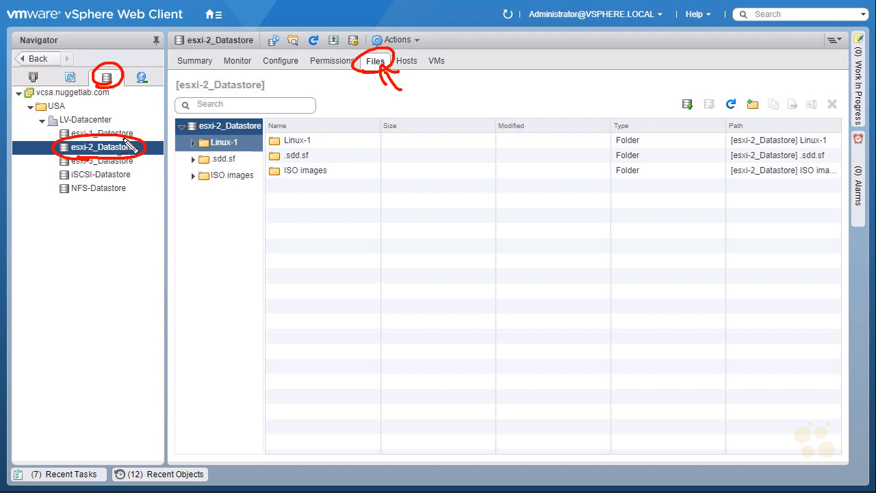
{"action": "key", "text": "Escape"}
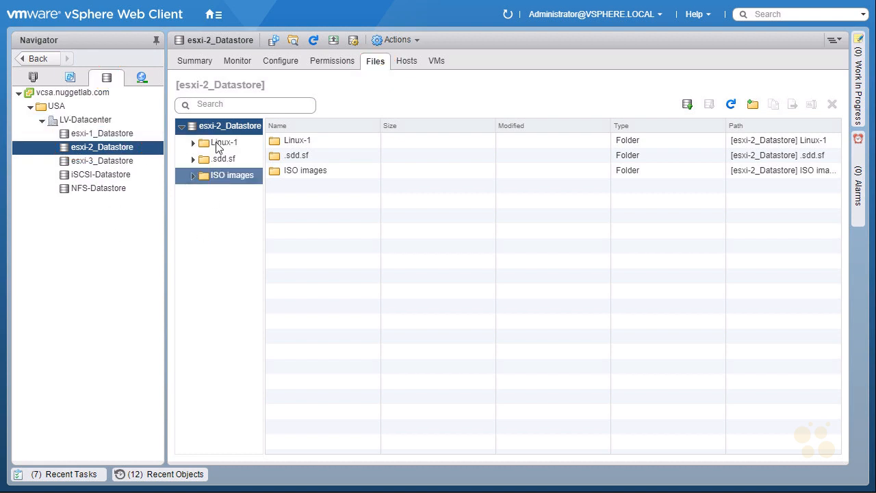
{"action": "left_click", "coordinate": [222, 147]}
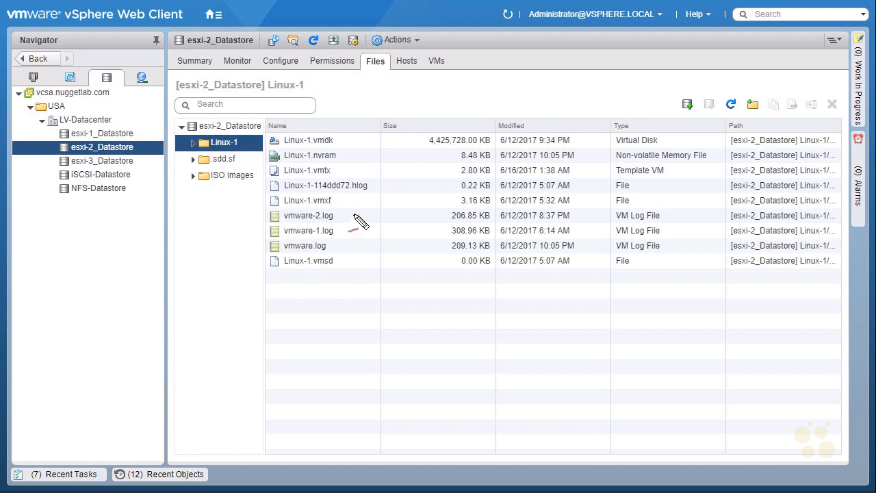
{"action": "mouse_move", "coordinate": [308, 162]}
{"action": "left_mouse_down"}
{"action": "mouse_move", "coordinate": [271, 163]}
{"action": "mouse_move", "coordinate": [283, 180]}
{"action": "mouse_move", "coordinate": [339, 169]}
{"action": "mouse_move", "coordinate": [299, 169]}
{"action": "left_mouse_up"}
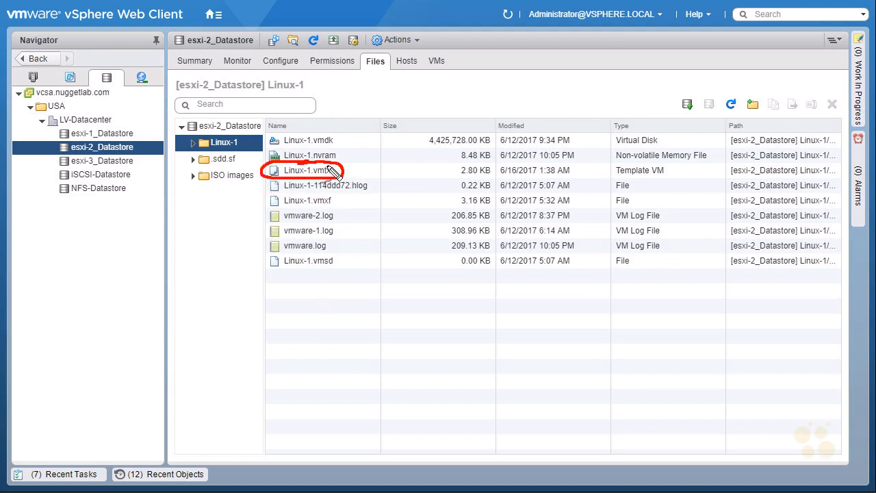
{"action": "mouse_move", "coordinate": [345, 149]}
{"action": "left_mouse_down"}
{"action": "mouse_move", "coordinate": [338, 158]}
{"action": "mouse_move", "coordinate": [346, 157]}
{"action": "left_mouse_up"}
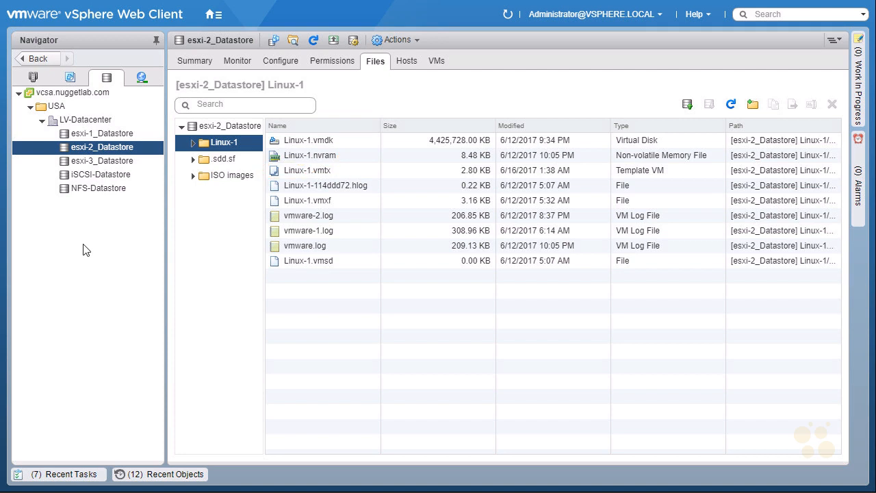
- Start deploying a new virtual machine from the Linux-1 template and name it Linux-VM1
{"action": "left_click", "coordinate": [70, 77]}
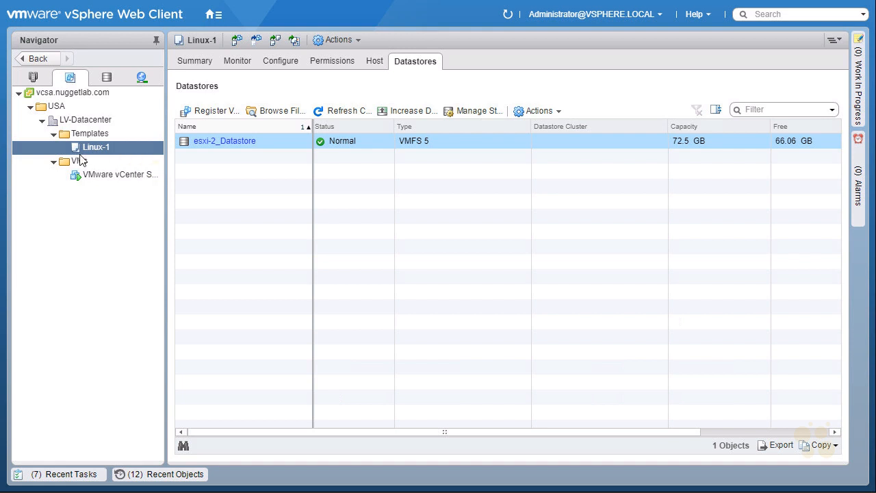
{"action": "right_click", "coordinate": [126, 152]}
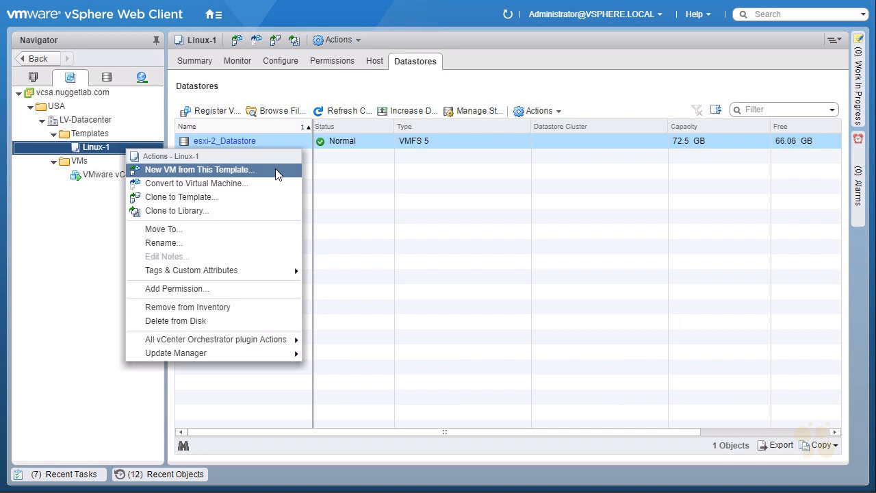
{"action": "left_click", "coordinate": [275, 169]}
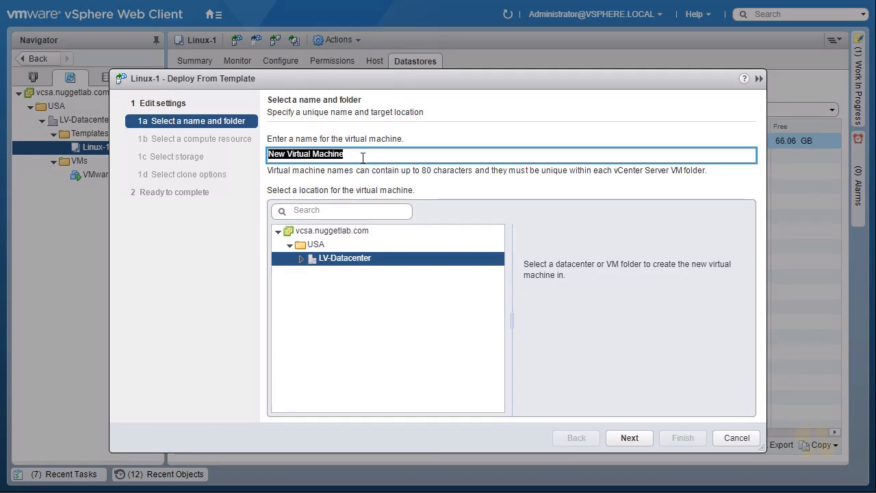
{"action": "left_click", "coordinate": [362, 154]}
{"action": "left_click_drag", "start_coordinate": [279, 162], "coordinate": [248, 158]}
{"action": "type", "text": "Linux"}
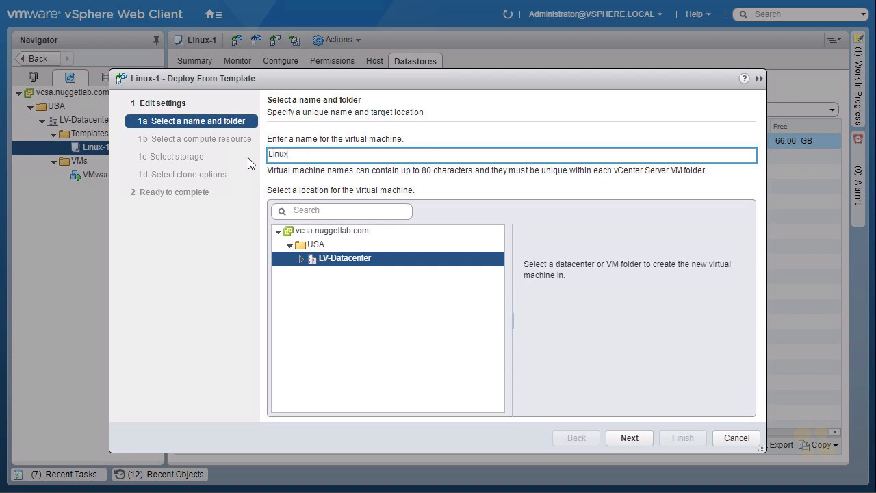
{"action": "type", "text": "-VM1"}
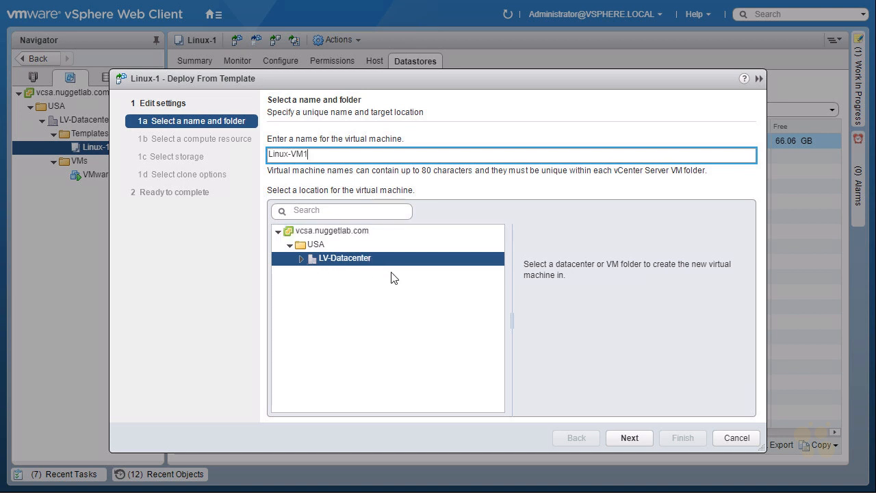
- Place the new virtual machine in LV-Datacenter's VMs folder and choose esxi-3.nuggetlab.com as its compute resource
{"action": "left_click", "coordinate": [302, 260]}
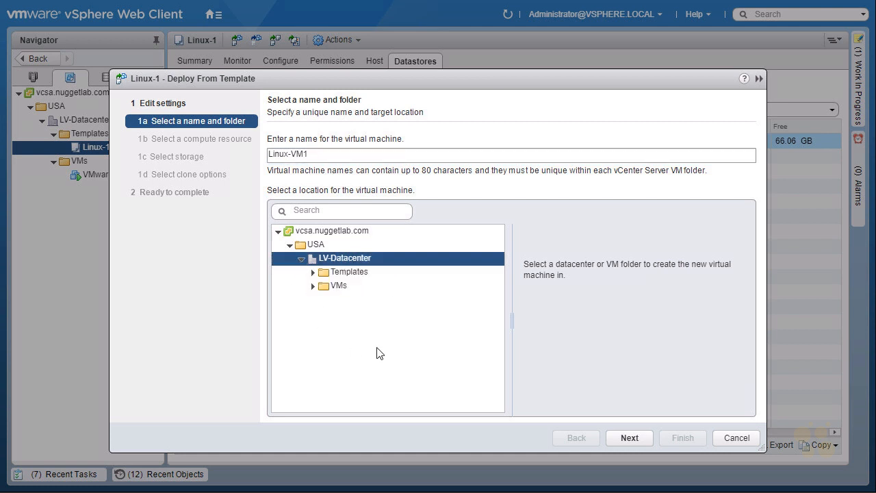
{"action": "left_click", "coordinate": [339, 287]}
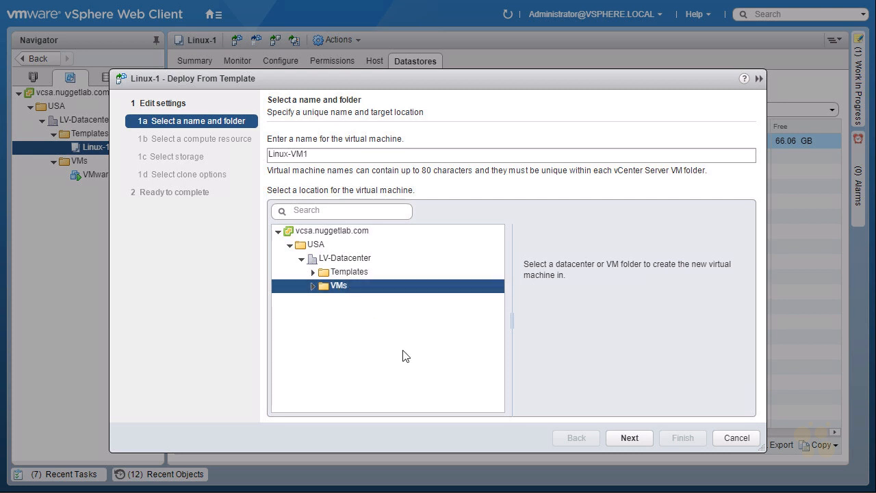
{"action": "left_click", "coordinate": [628, 437]}
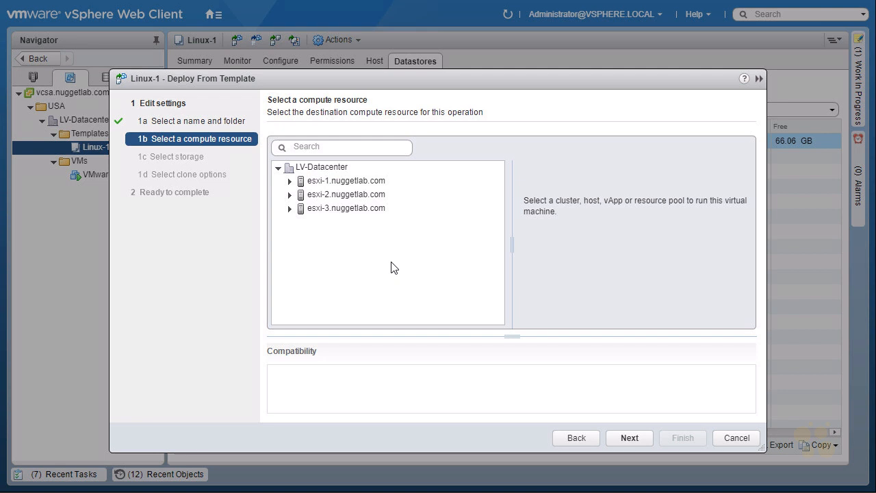
{"action": "left_click", "coordinate": [349, 210]}
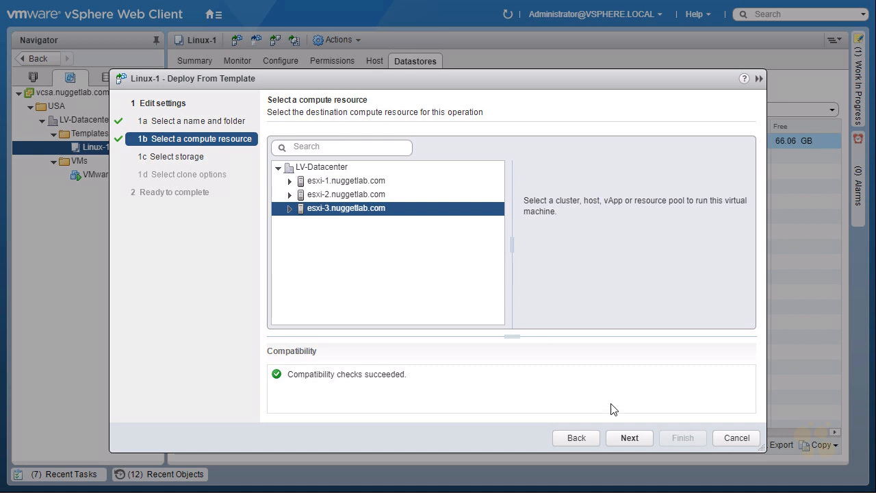
{"action": "left_click", "coordinate": [629, 438]}
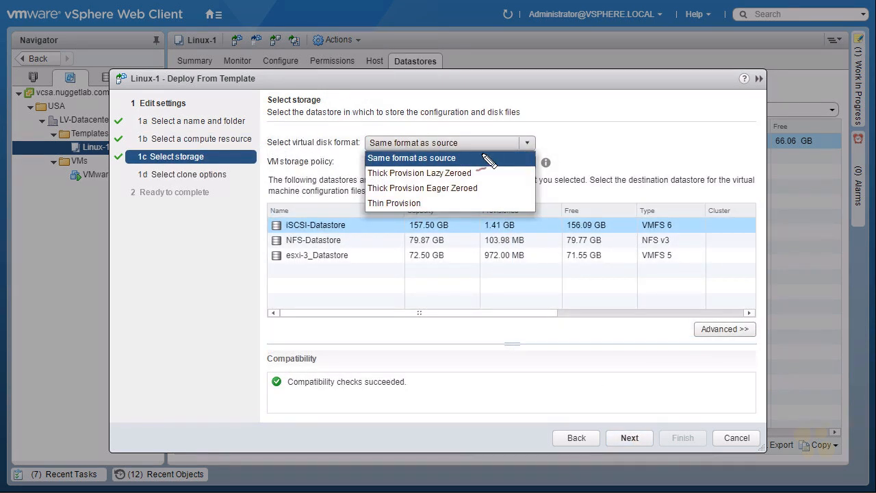
{"action": "mouse_move", "coordinate": [375, 213]}
{"action": "left_mouse_down"}
{"action": "mouse_move", "coordinate": [380, 204]}
{"action": "mouse_move", "coordinate": [373, 213]}
{"action": "left_mouse_up"}
{"action": "left_click_drag", "start_coordinate": [385, 228], "coordinate": [392, 214]}
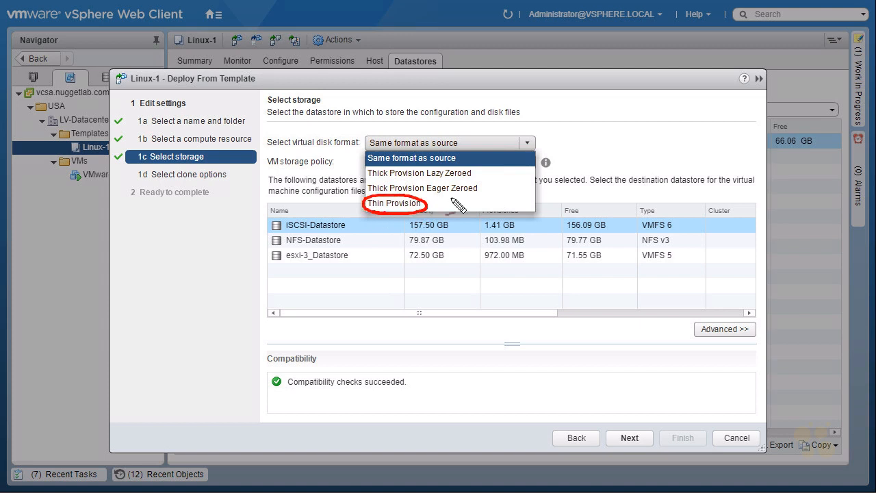
{"action": "left_click_drag", "start_coordinate": [452, 197], "coordinate": [433, 205]}
{"action": "mouse_move", "coordinate": [620, 102]}
{"action": "left_mouse_down"}
{"action": "mouse_move", "coordinate": [617, 117]}
{"action": "mouse_move", "coordinate": [626, 110]}
{"action": "mouse_move", "coordinate": [654, 117]}
{"action": "mouse_move", "coordinate": [659, 97]}
{"action": "left_mouse_up"}
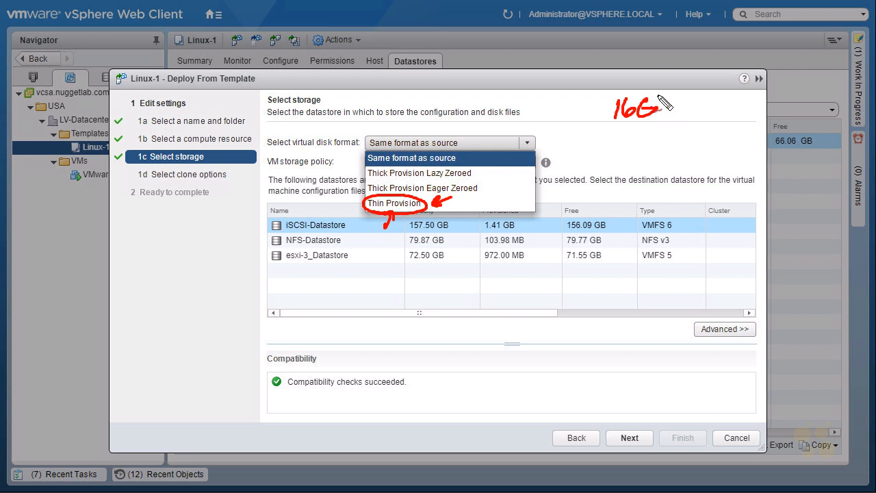
{"action": "mouse_move", "coordinate": [620, 134]}
{"action": "left_mouse_down"}
{"action": "mouse_move", "coordinate": [641, 151]}
{"action": "mouse_move", "coordinate": [662, 143]}
{"action": "mouse_move", "coordinate": [647, 164]}
{"action": "left_mouse_up"}
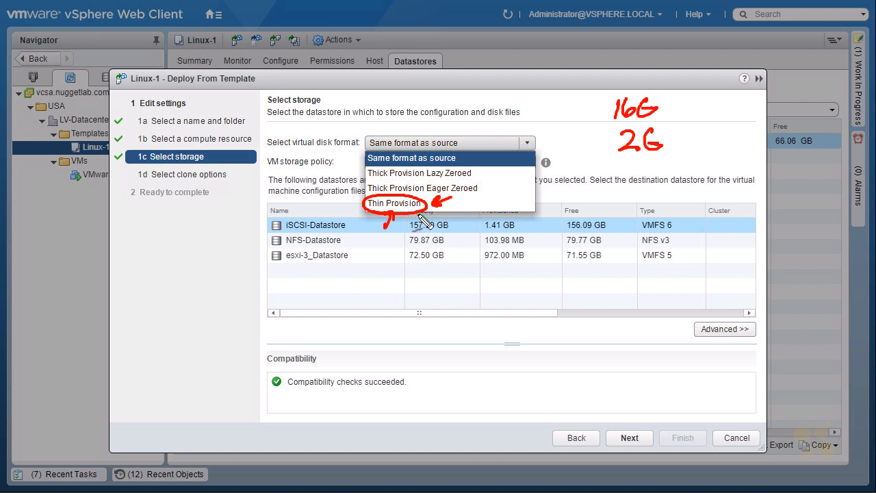
{"action": "key", "text": "Escape"}
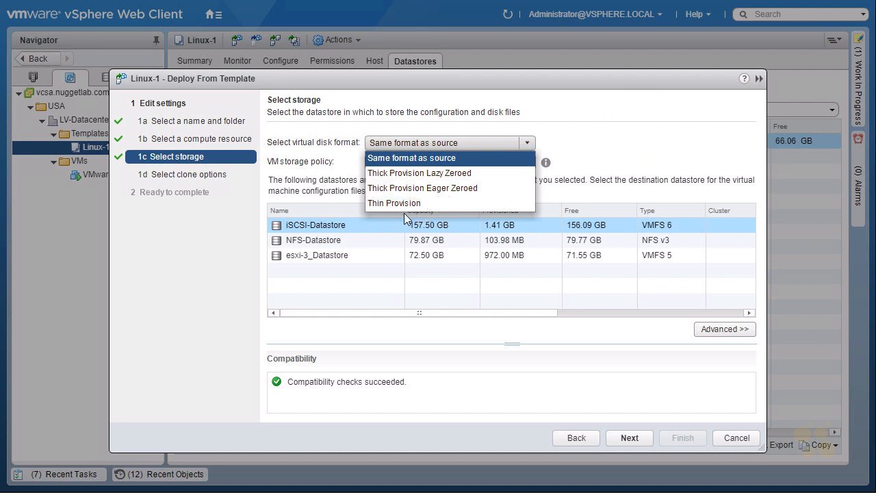
{"action": "mouse_move", "coordinate": [371, 171]}
{"action": "left_mouse_down"}
{"action": "mouse_move", "coordinate": [366, 203]}
{"action": "mouse_move", "coordinate": [480, 198]}
{"action": "left_mouse_up"}
{"action": "left_click_drag", "start_coordinate": [585, 101], "coordinate": [582, 120]}
{"action": "mouse_move", "coordinate": [599, 100]}
{"action": "left_mouse_down"}
{"action": "mouse_move", "coordinate": [603, 113]}
{"action": "mouse_move", "coordinate": [591, 116]}
{"action": "mouse_move", "coordinate": [624, 98]}
{"action": "mouse_move", "coordinate": [629, 108]}
{"action": "left_mouse_up"}
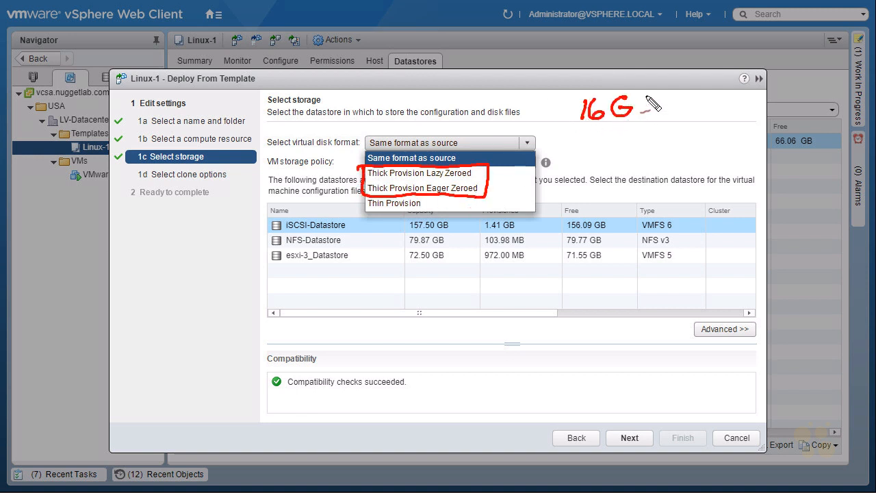
{"action": "mouse_move", "coordinate": [585, 132]}
{"action": "left_mouse_down"}
{"action": "mouse_move", "coordinate": [581, 160]}
{"action": "mouse_move", "coordinate": [594, 141]}
{"action": "mouse_move", "coordinate": [623, 150]}
{"action": "mouse_move", "coordinate": [637, 141]}
{"action": "left_mouse_up"}
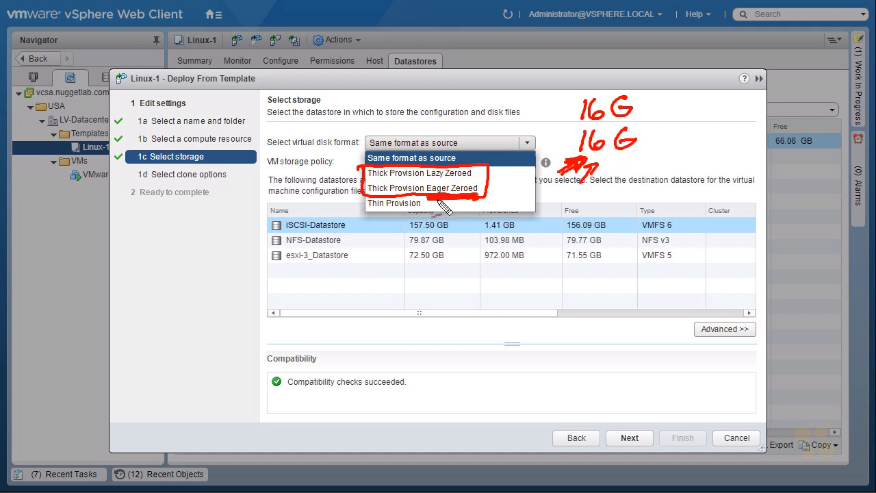
{"action": "mouse_move", "coordinate": [614, 163]}
{"action": "left_mouse_down"}
{"action": "mouse_move", "coordinate": [649, 127]}
{"action": "mouse_move", "coordinate": [615, 168]}
{"action": "left_mouse_up"}
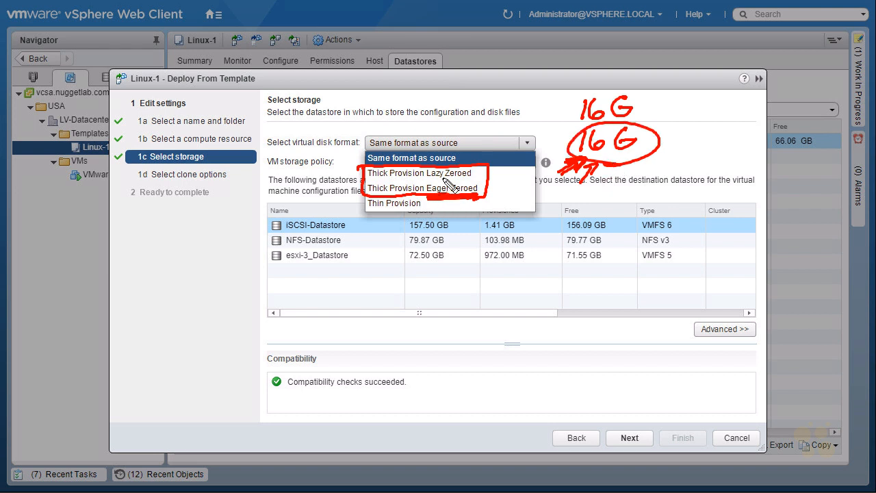
{"action": "left_click_drag", "start_coordinate": [426, 183], "coordinate": [477, 180]}
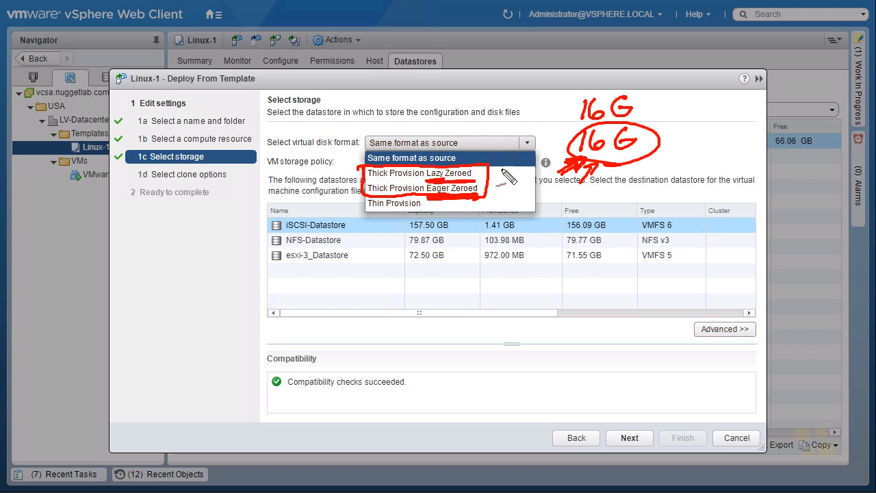
{"action": "mouse_move", "coordinate": [685, 141]}
{"action": "left_mouse_down"}
{"action": "mouse_move", "coordinate": [659, 152]}
{"action": "mouse_move", "coordinate": [673, 154]}
{"action": "left_mouse_up"}
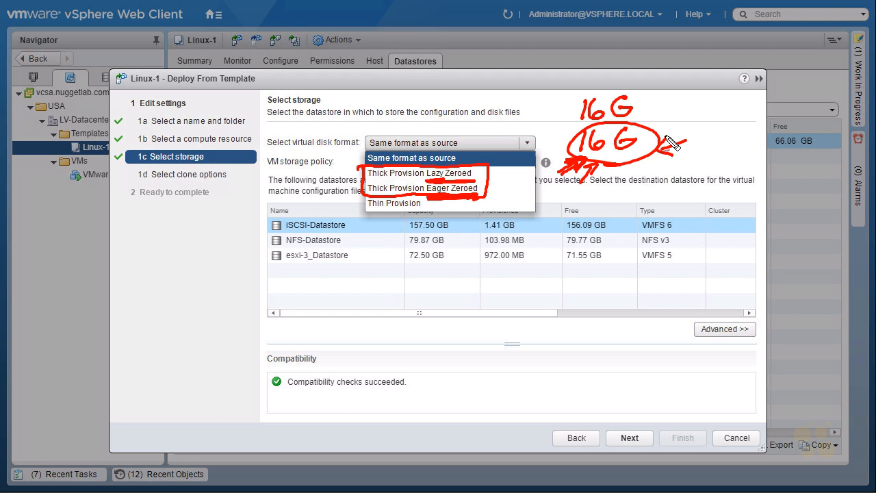
{"action": "mouse_move", "coordinate": [487, 135]}
{"action": "left_mouse_down"}
{"action": "mouse_move", "coordinate": [473, 168]}
{"action": "mouse_move", "coordinate": [488, 166]}
{"action": "mouse_move", "coordinate": [470, 155]}
{"action": "left_mouse_up"}
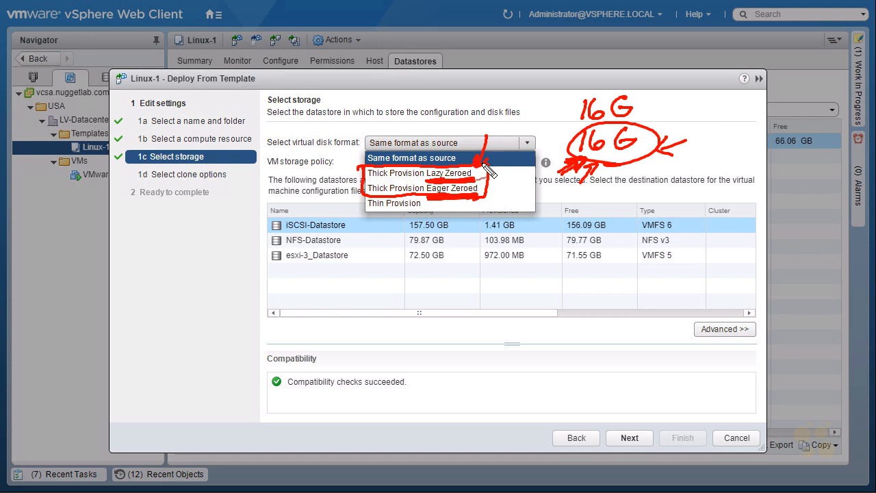
{"action": "key", "text": "Escape"}
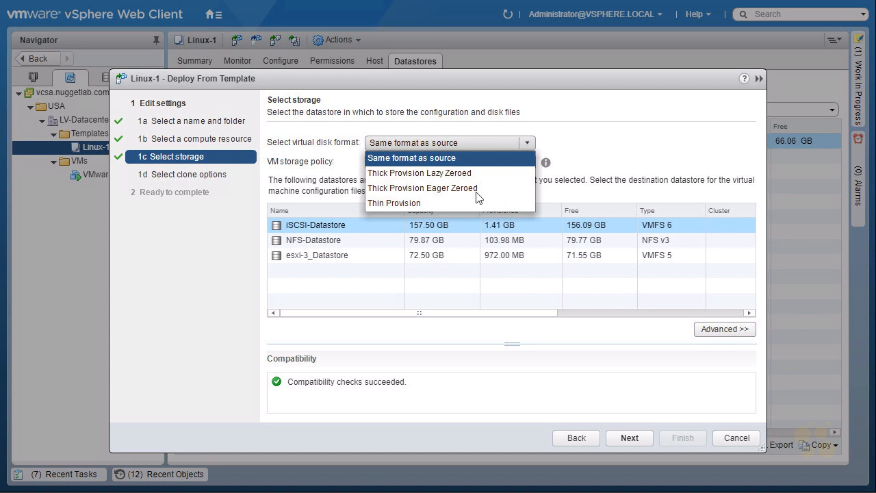
- Set the virtual disk format to Thin Provision and accept iSCSI-Datastore as the destination storage
{"action": "left_click", "coordinate": [417, 204]}
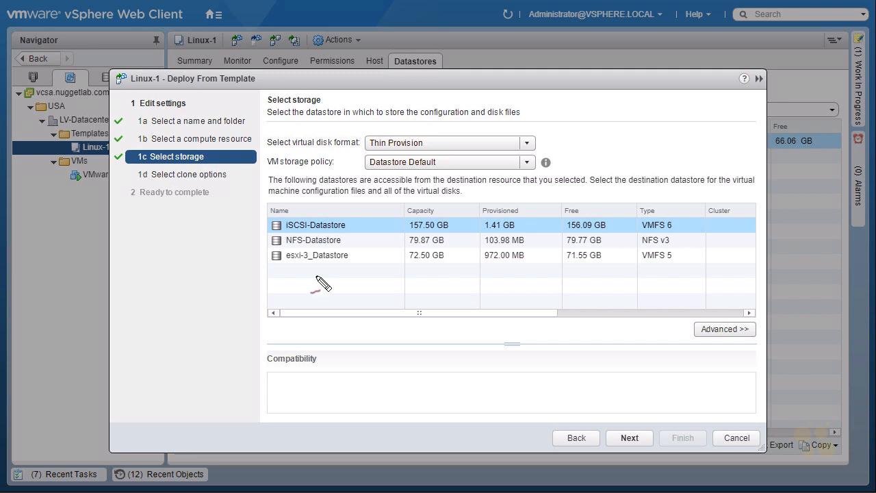
{"action": "mouse_move", "coordinate": [301, 272]}
{"action": "left_mouse_down"}
{"action": "mouse_move", "coordinate": [346, 278]}
{"action": "mouse_move", "coordinate": [253, 234]}
{"action": "mouse_move", "coordinate": [311, 277]}
{"action": "left_mouse_up"}
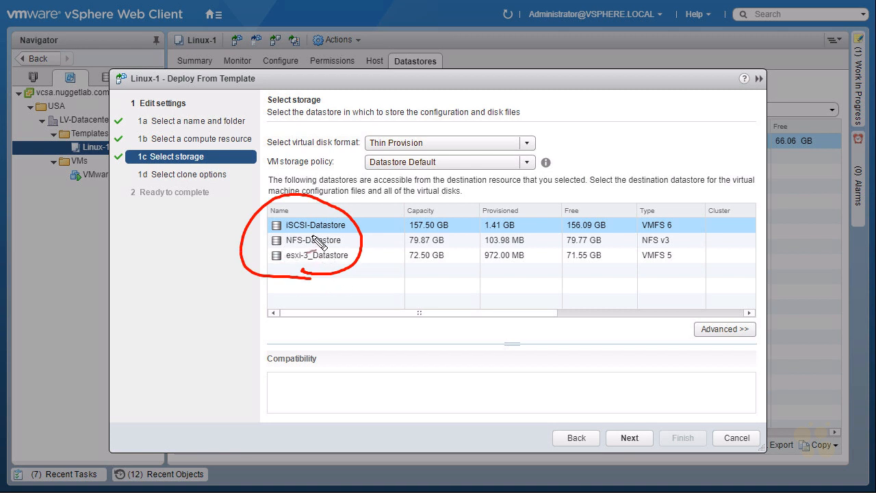
{"action": "left_click_drag", "start_coordinate": [244, 262], "coordinate": [265, 258]}
{"action": "mouse_move", "coordinate": [256, 255]}
{"action": "left_mouse_down"}
{"action": "mouse_move", "coordinate": [262, 263]}
{"action": "mouse_move", "coordinate": [268, 239]}
{"action": "left_mouse_up"}
{"action": "mouse_move", "coordinate": [269, 239]}
{"action": "left_mouse_down"}
{"action": "mouse_move", "coordinate": [257, 246]}
{"action": "mouse_move", "coordinate": [267, 226]}
{"action": "left_mouse_up"}
{"action": "left_click_drag", "start_coordinate": [266, 225], "coordinate": [256, 236]}
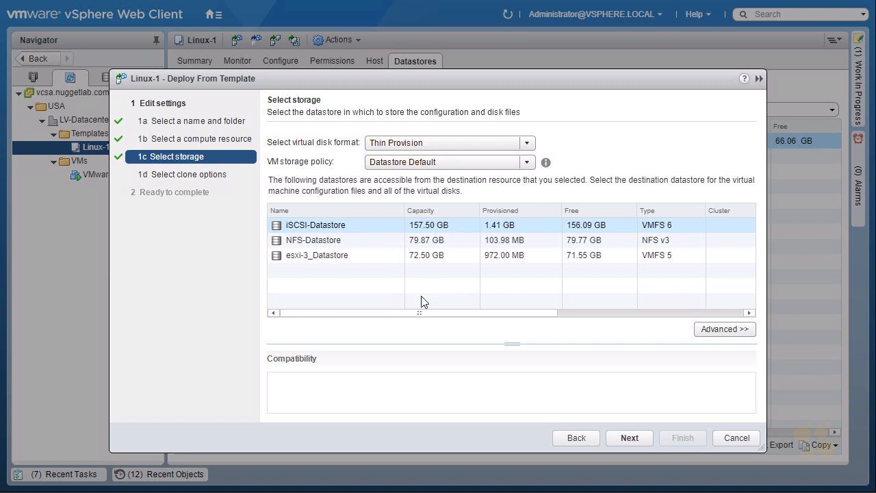
{"action": "left_click", "coordinate": [631, 439]}
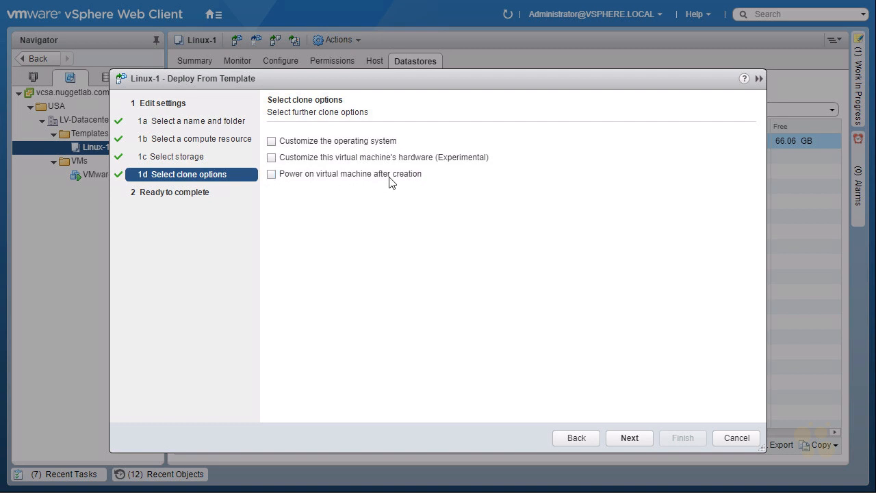
- Enable operating system customization and powering on the virtual machine after creation in the clone options
{"action": "left_click", "coordinate": [271, 175]}
{"action": "left_click", "coordinate": [272, 141]}
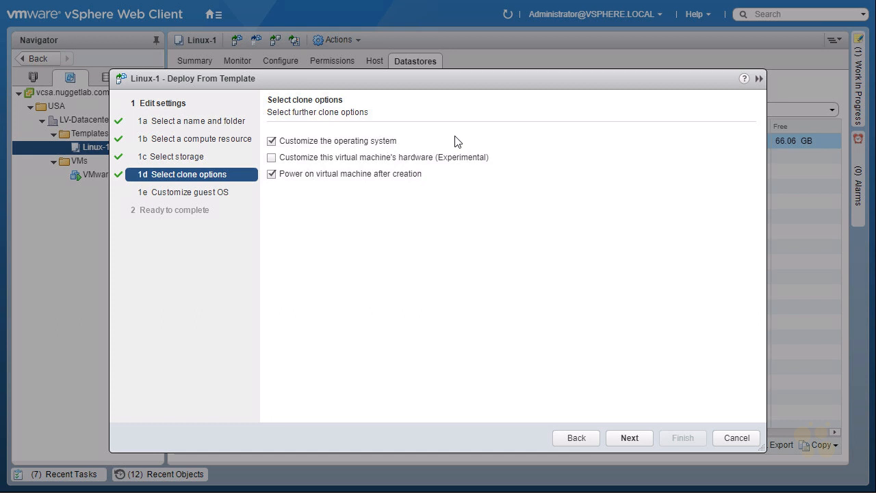
{"action": "left_click", "coordinate": [272, 144]}
{"action": "left_click", "coordinate": [635, 440]}
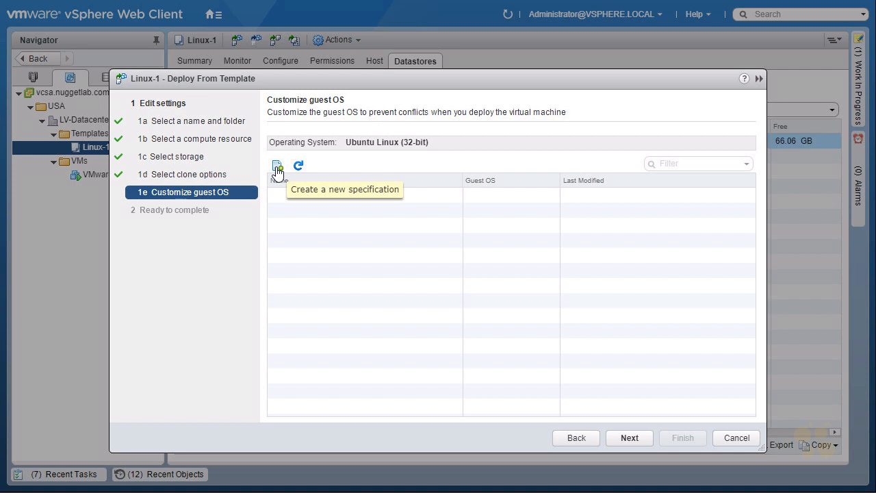
{"action": "key", "text": "ctrl+shift+d"}
{"action": "mouse_move", "coordinate": [293, 156]}
{"action": "left_mouse_down"}
{"action": "mouse_move", "coordinate": [264, 168]}
{"action": "mouse_move", "coordinate": [276, 189]}
{"action": "mouse_move", "coordinate": [291, 162]}
{"action": "left_mouse_up"}
{"action": "mouse_move", "coordinate": [746, 89]}
{"action": "left_mouse_down"}
{"action": "mouse_move", "coordinate": [747, 72]}
{"action": "mouse_move", "coordinate": [734, 89]}
{"action": "mouse_move", "coordinate": [853, 80]}
{"action": "left_mouse_up"}
{"action": "left_click_drag", "start_coordinate": [826, 68], "coordinate": [833, 90]}
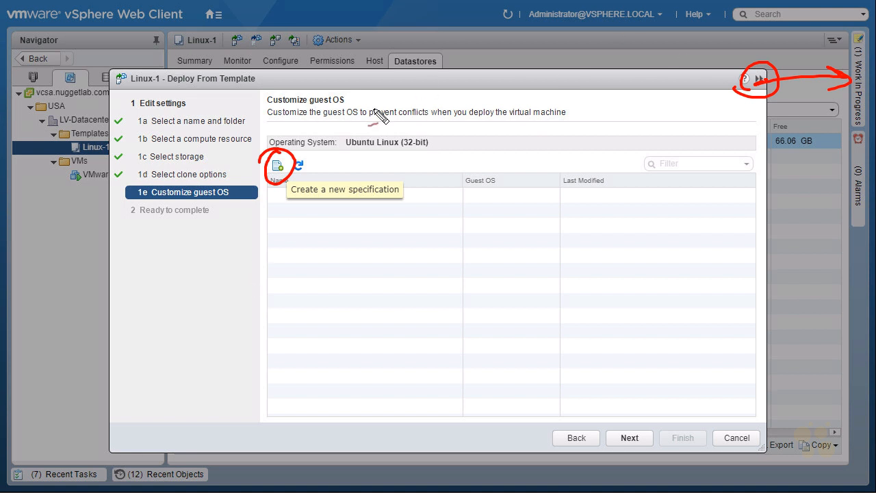
{"action": "key", "text": "Escape"}
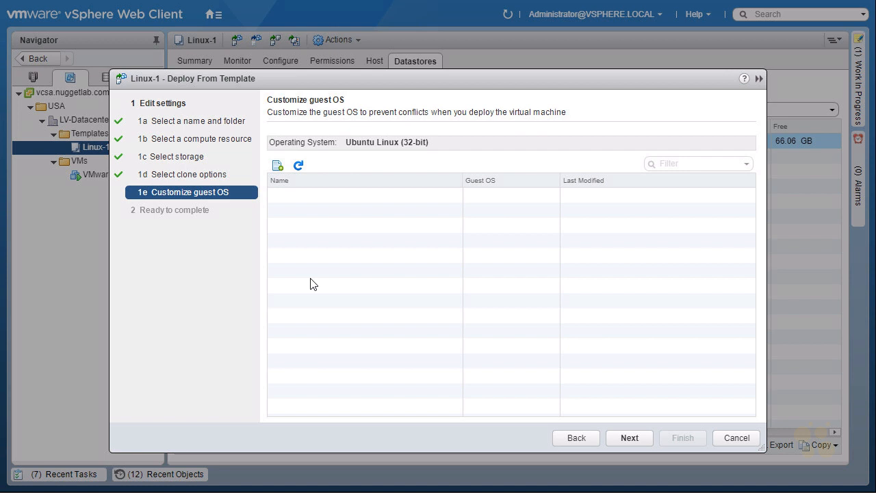
- Create a new guest customization specification named Linux-Custom-Specification and continue to its computer name settings
{"action": "left_click", "coordinate": [277, 170]}
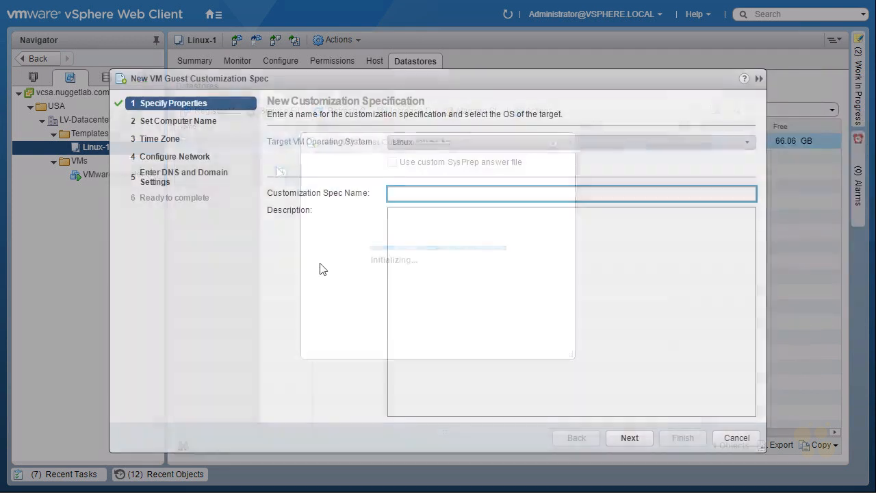
{"action": "type", "text": "Linux-Custom-Specification"}
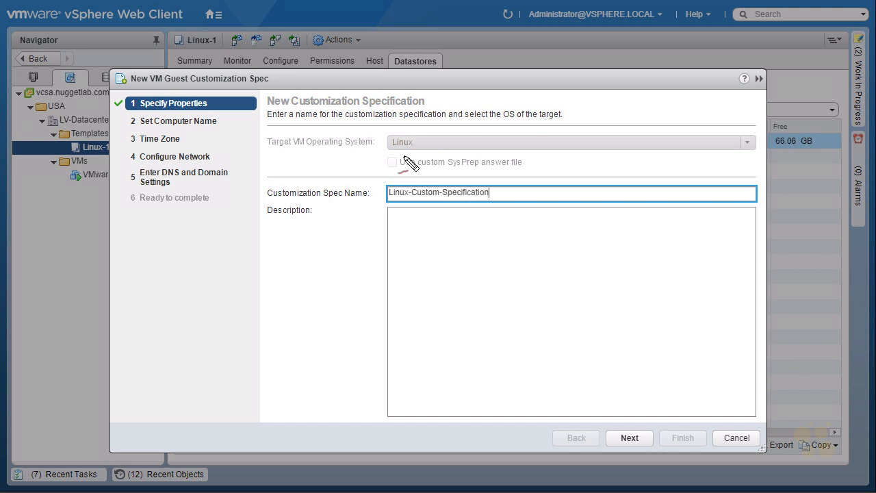
{"action": "left_click_drag", "start_coordinate": [390, 155], "coordinate": [372, 172]}
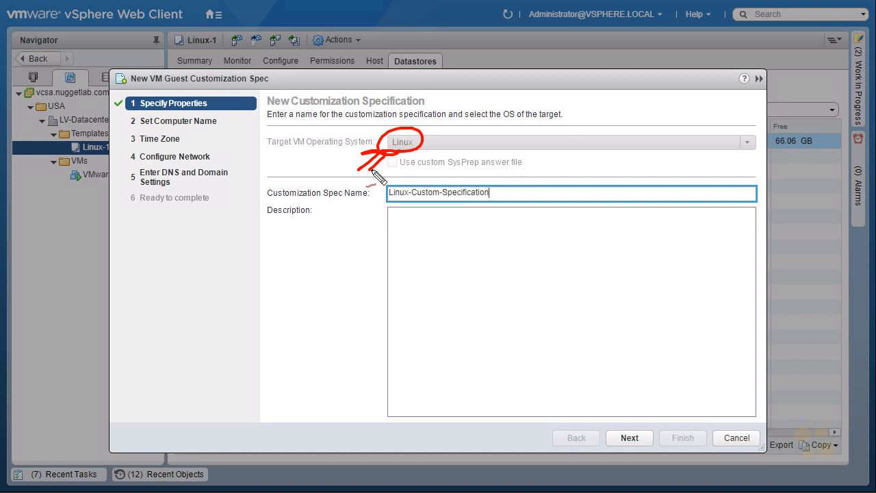
{"action": "left_click_drag", "start_coordinate": [429, 106], "coordinate": [418, 129]}
{"action": "left_click", "coordinate": [444, 265]}
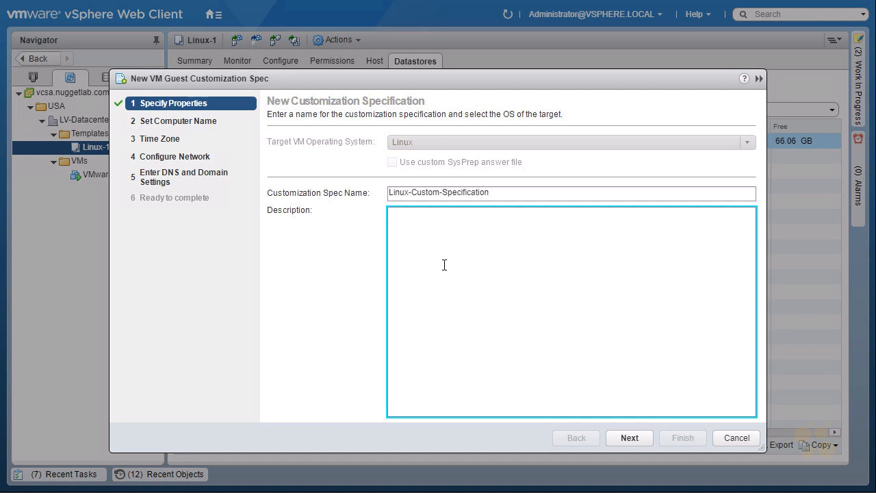
{"action": "left_click", "coordinate": [632, 441]}
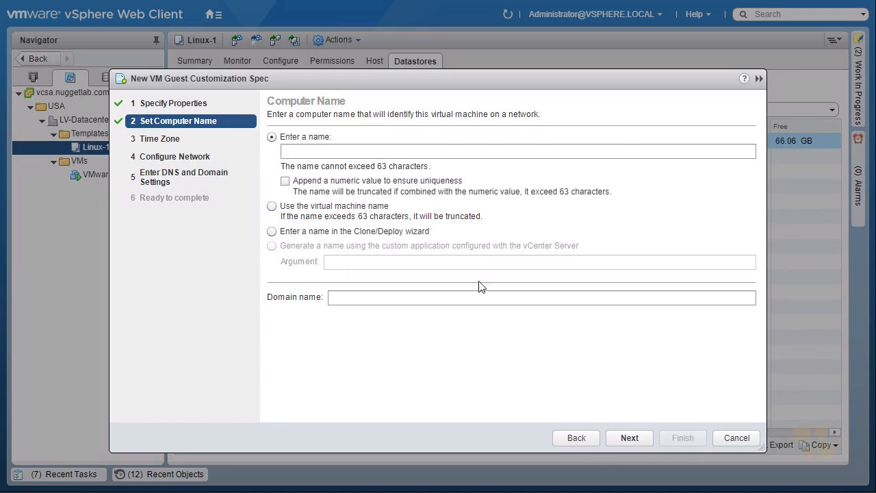
- Set the computer name to use the virtual machine name and enter nuggetlab.com as the domain name
{"action": "left_click", "coordinate": [402, 156]}
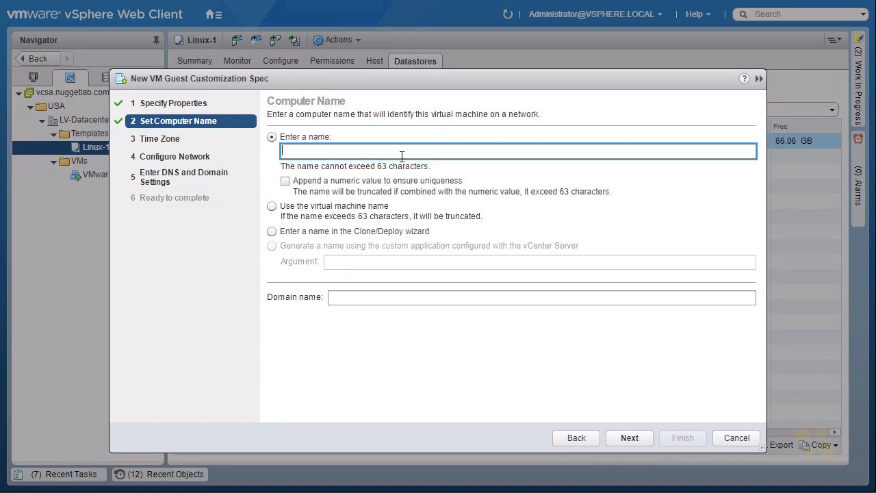
{"action": "left_click", "coordinate": [285, 180]}
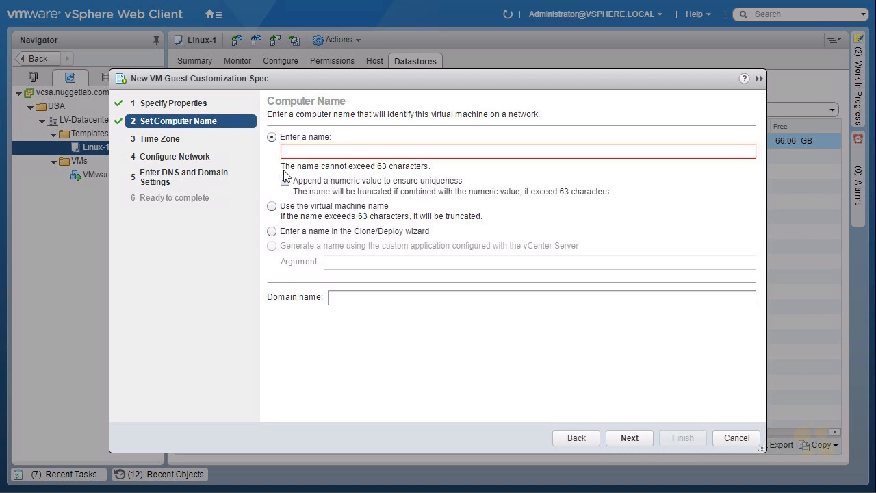
{"action": "left_click", "coordinate": [272, 206]}
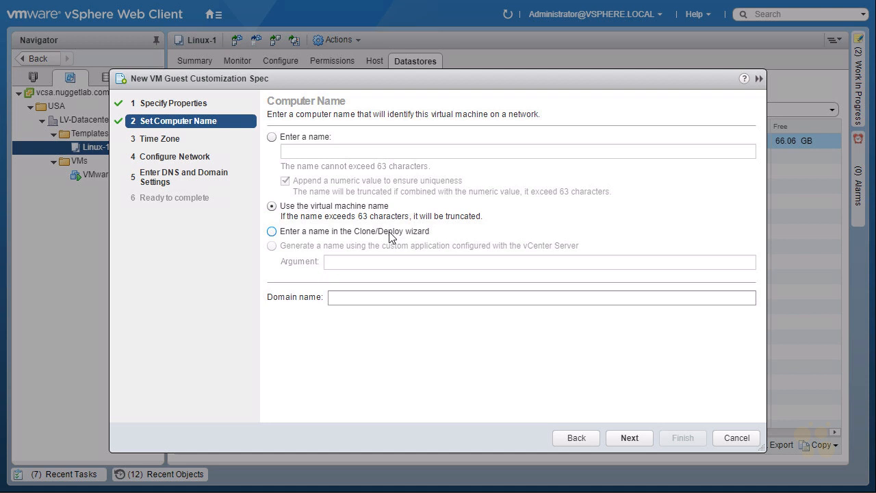
{"action": "left_click", "coordinate": [362, 298]}
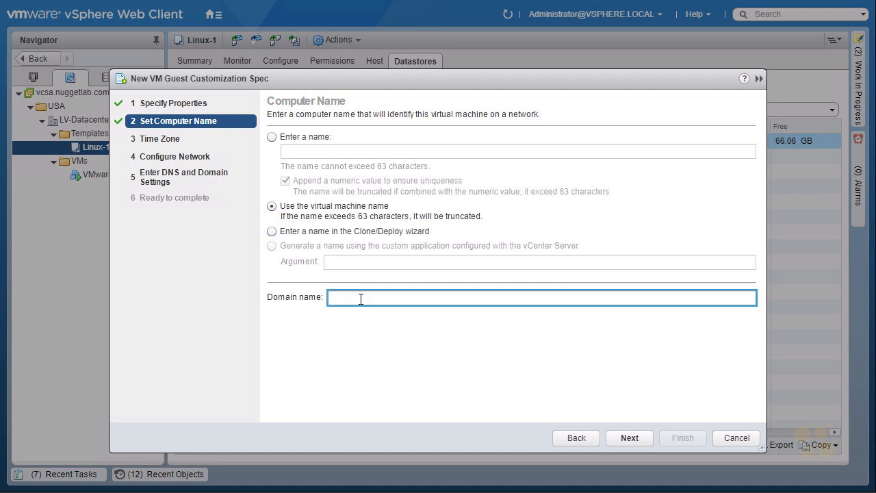
{"action": "type", "text": "nuggetlab.com"}
{"action": "left_click", "coordinate": [630, 439]}
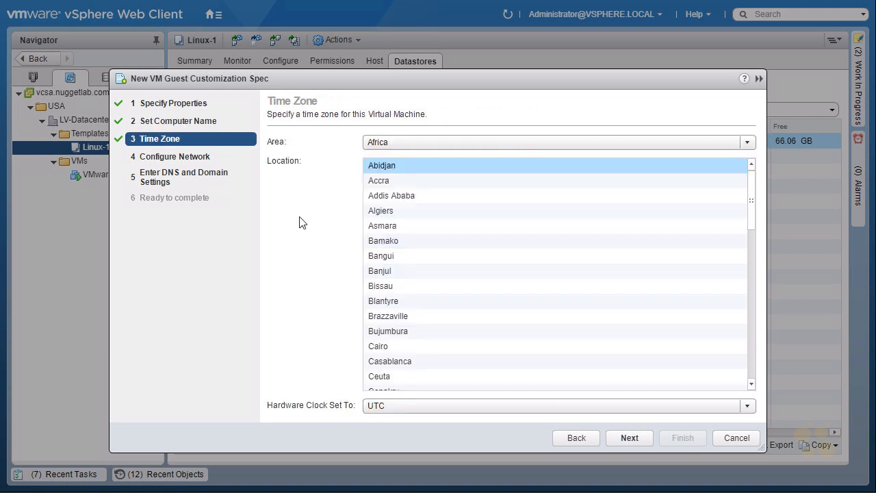
- Set the time zone to America, Los Angeles and the hardware clock to Local Time
{"action": "left_click", "coordinate": [536, 145]}
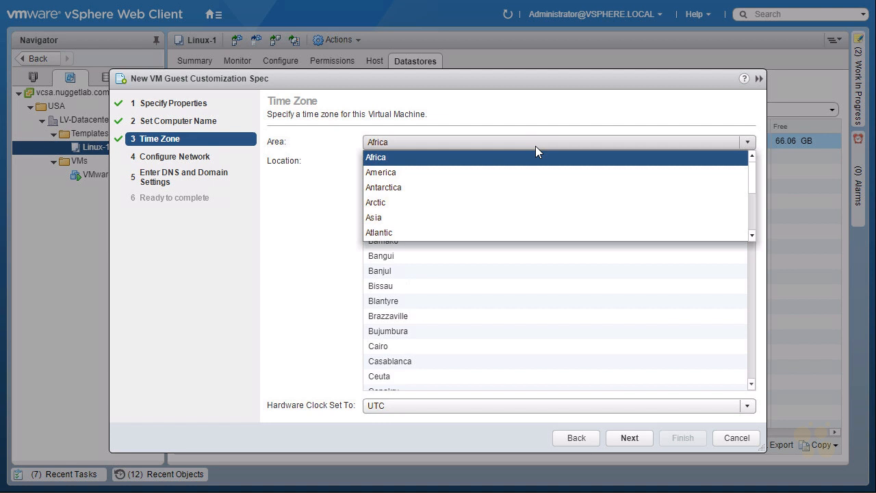
{"action": "left_click", "coordinate": [379, 173]}
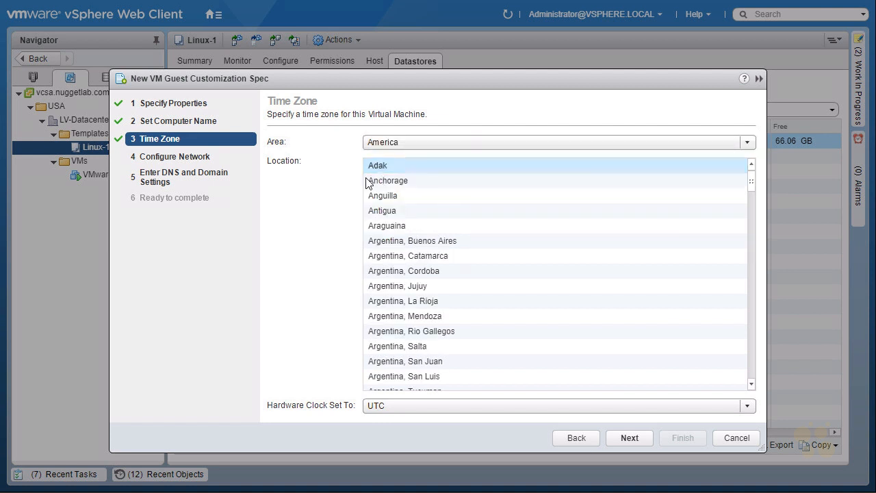
{"action": "scroll", "coordinate": [508, 256], "scroll_direction": "down", "scroll_amount": 15}
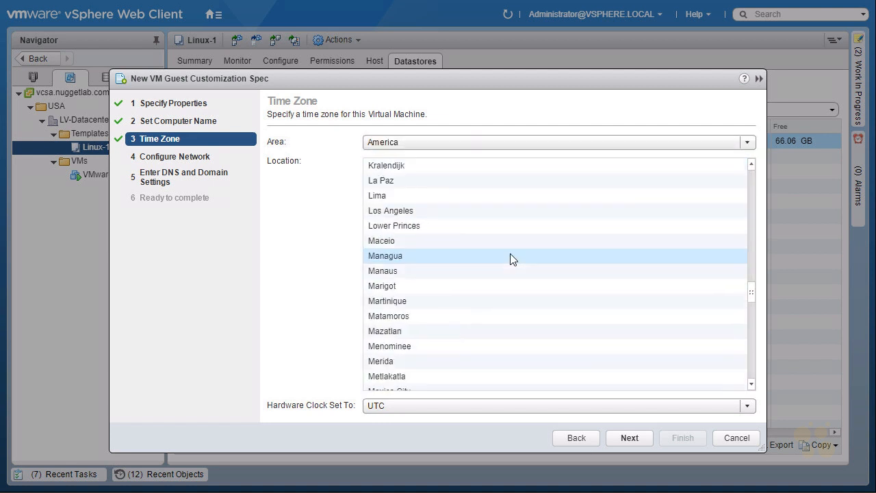
{"action": "left_click", "coordinate": [392, 212]}
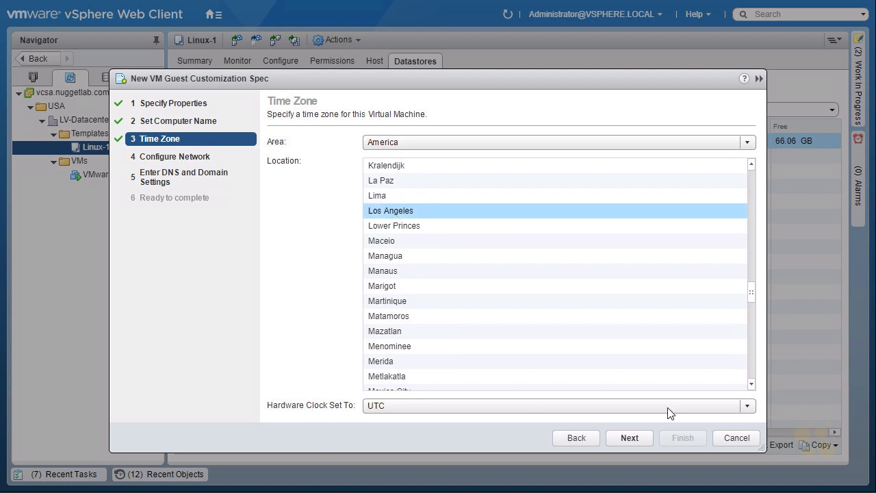
{"action": "left_click", "coordinate": [751, 409]}
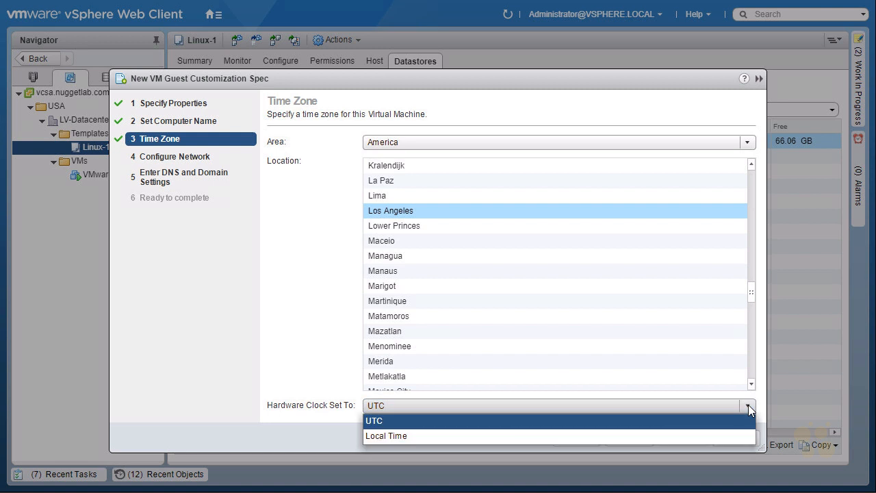
{"action": "left_click", "coordinate": [414, 439]}
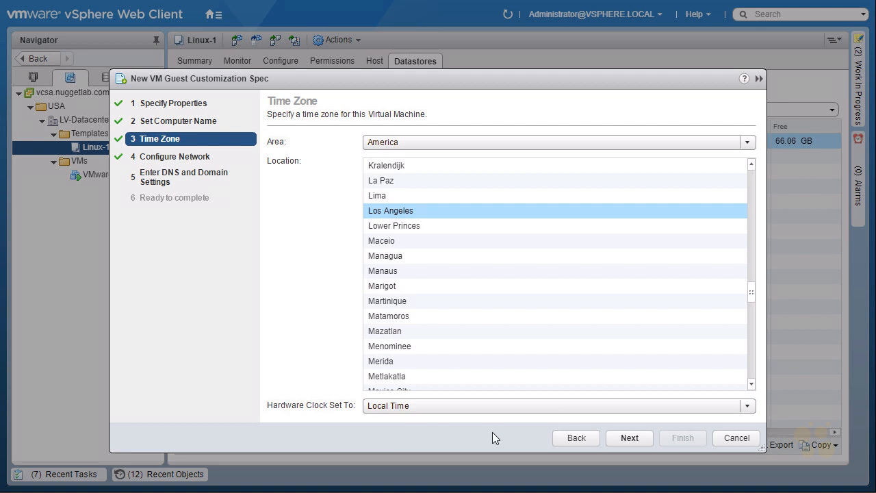
{"action": "left_click", "coordinate": [630, 438]}
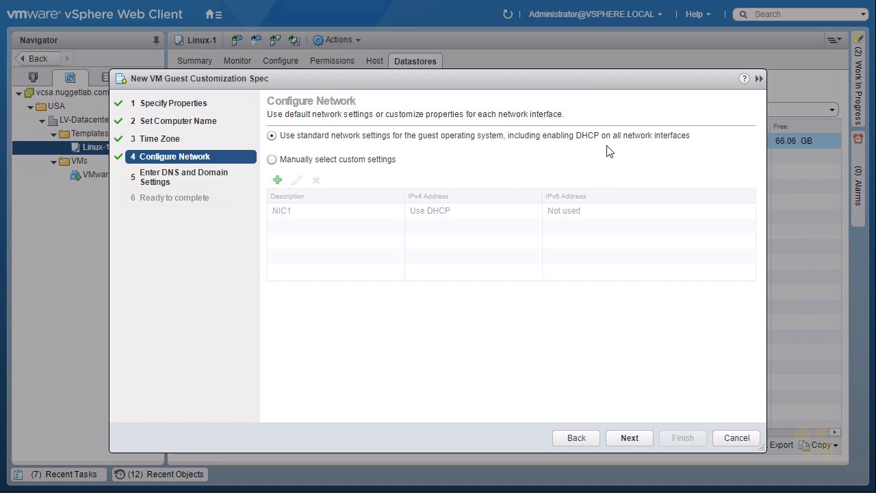
{"action": "left_click", "coordinate": [272, 159]}
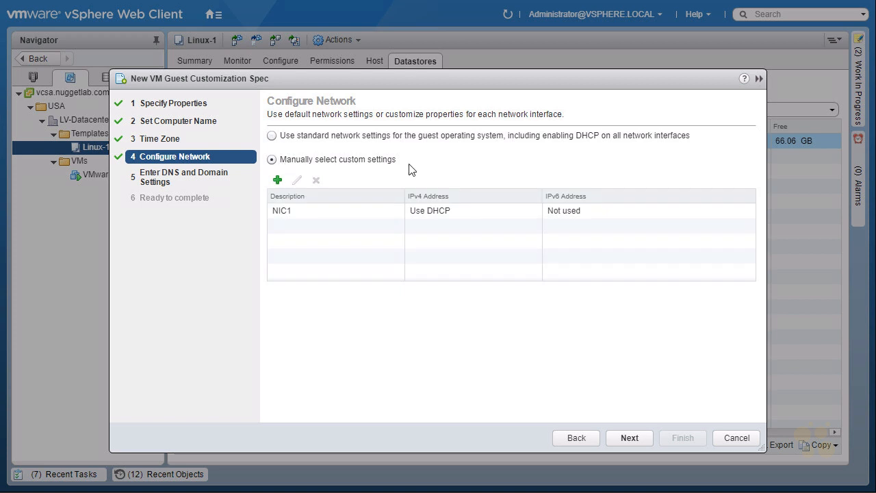
{"action": "left_click", "coordinate": [278, 180]}
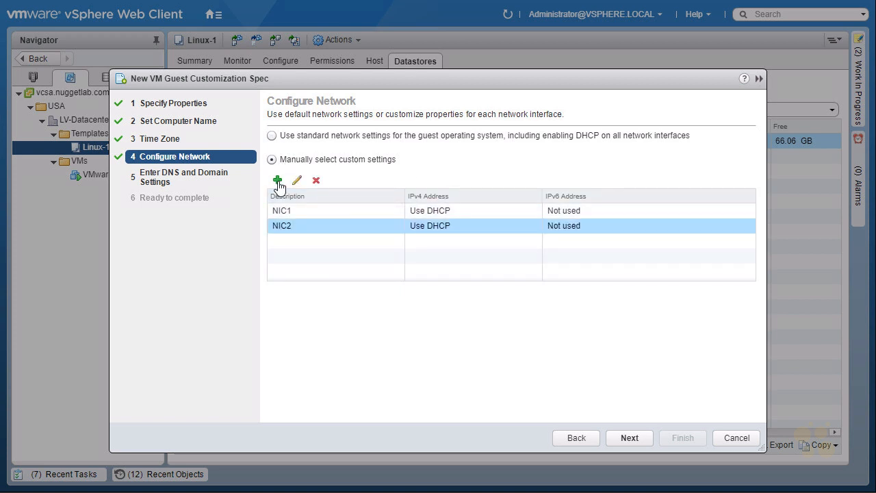
{"action": "left_click", "coordinate": [278, 180]}
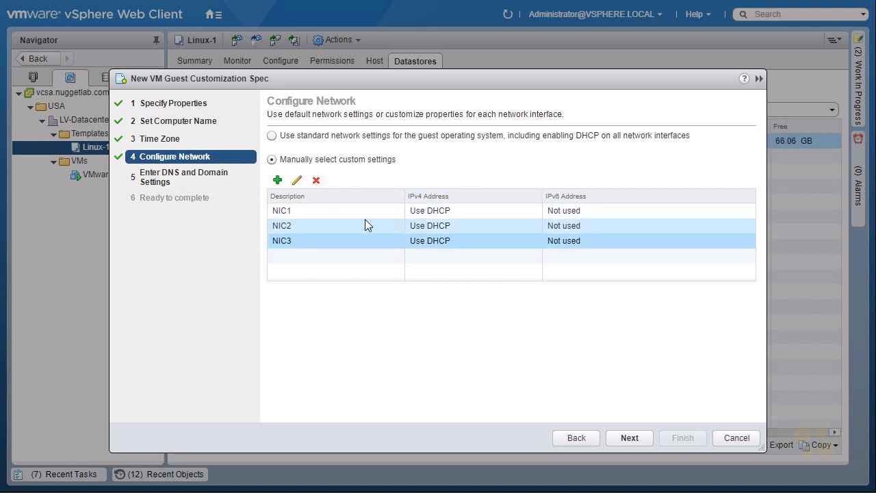
{"action": "left_click", "coordinate": [336, 212]}
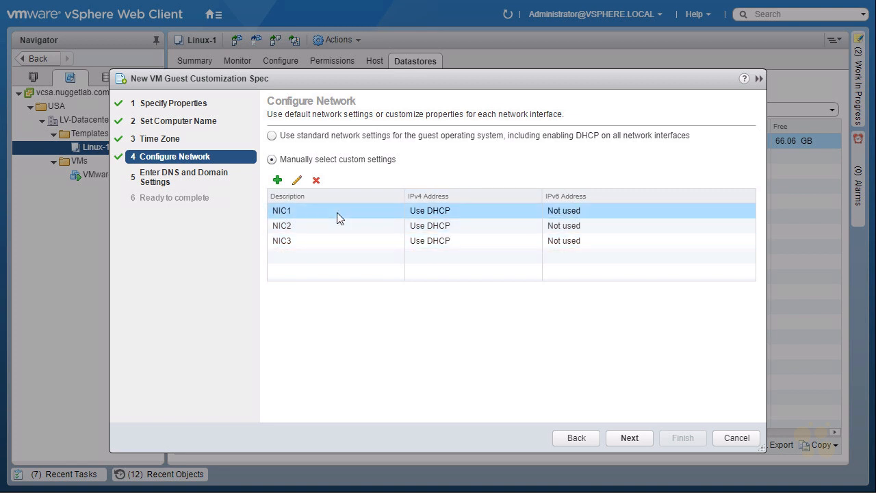
{"action": "left_click", "coordinate": [297, 183]}
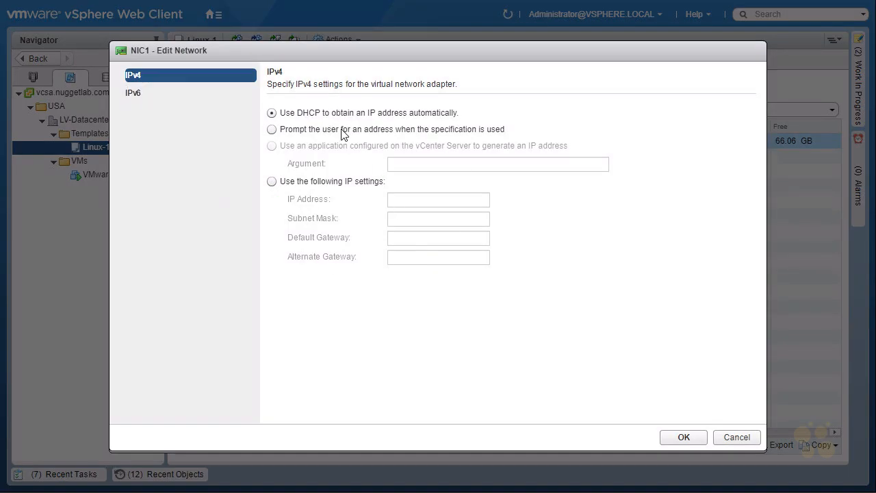
{"action": "left_click", "coordinate": [134, 95]}
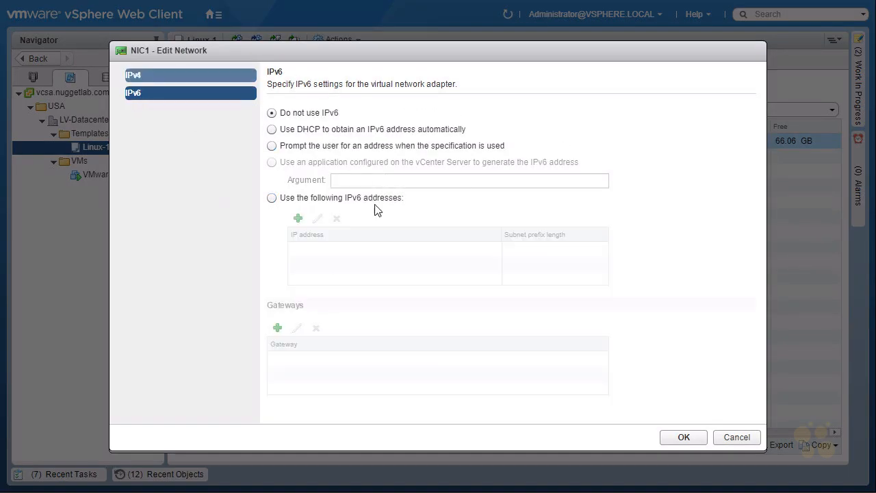
{"action": "left_click", "coordinate": [733, 438]}
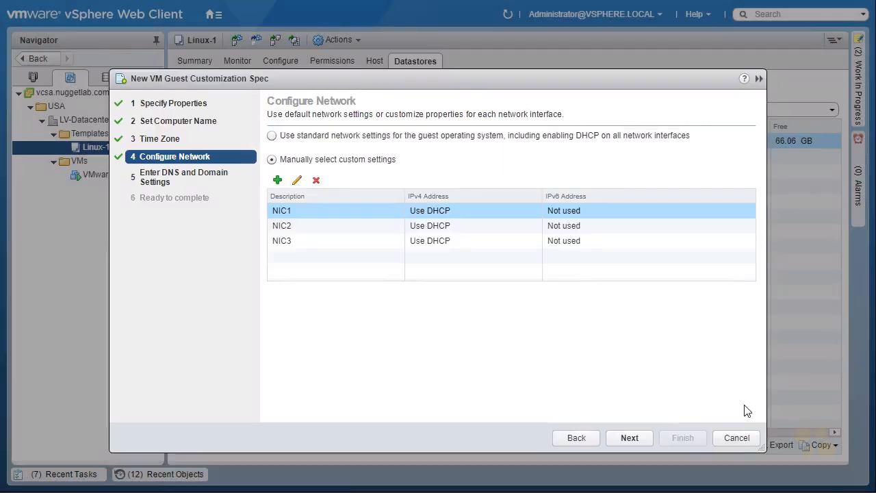
{"action": "left_click", "coordinate": [272, 135]}
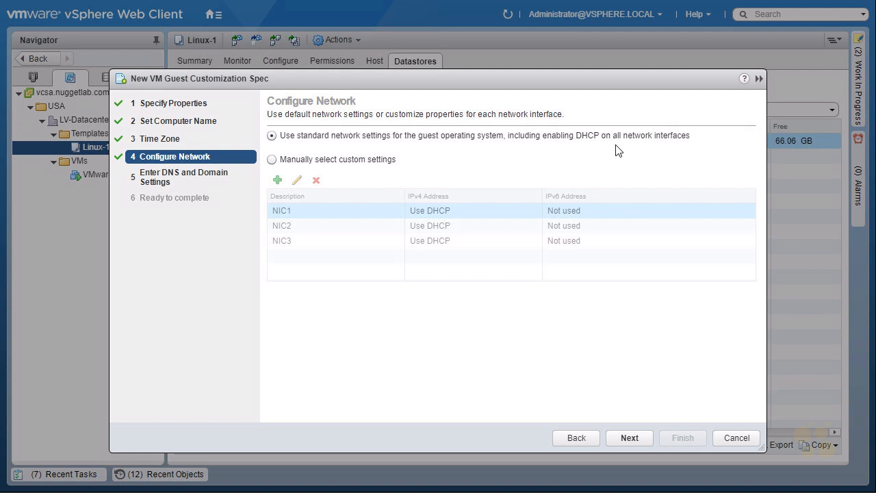
- Accept the standard network settings, then set the primary DNS to 10.3.3.100 with nuggetlab.com as the DNS search path
{"action": "left_click", "coordinate": [634, 439]}
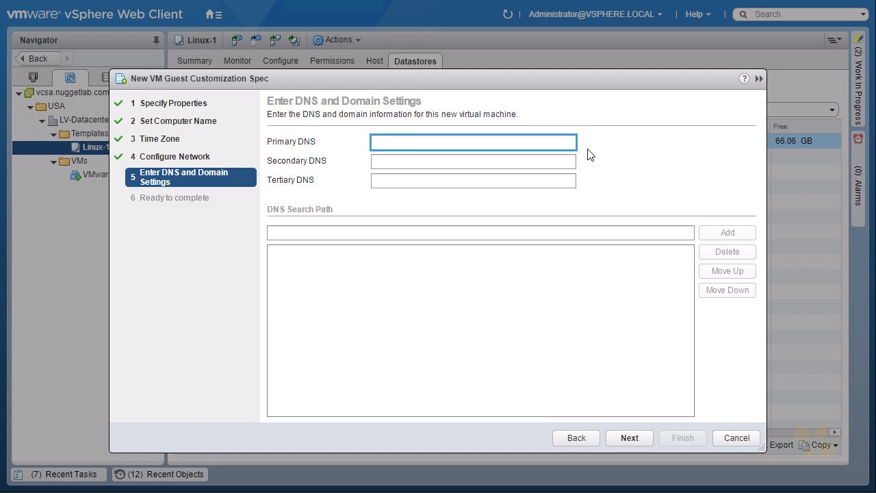
{"action": "type", "text": "10.3.3.100"}
{"action": "left_click", "coordinate": [327, 231]}
{"action": "type", "text": "nuggetlab.c"}
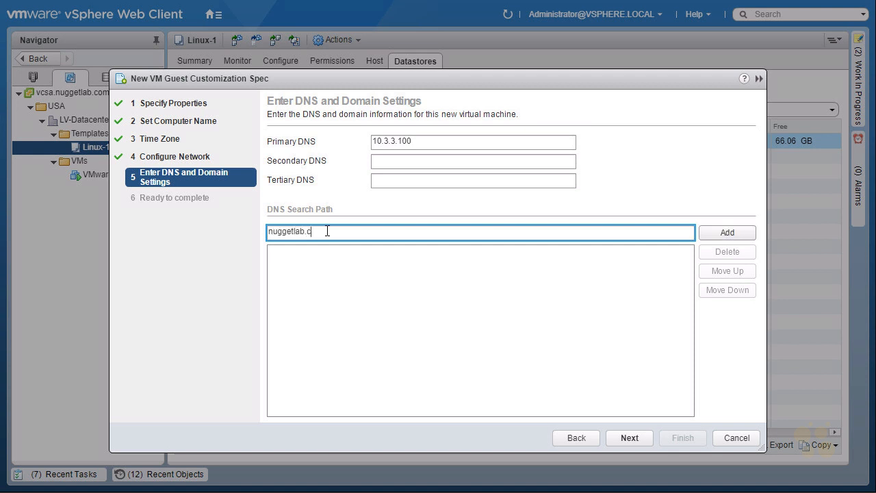
{"action": "type", "text": "om"}
{"action": "key", "text": "Return"}
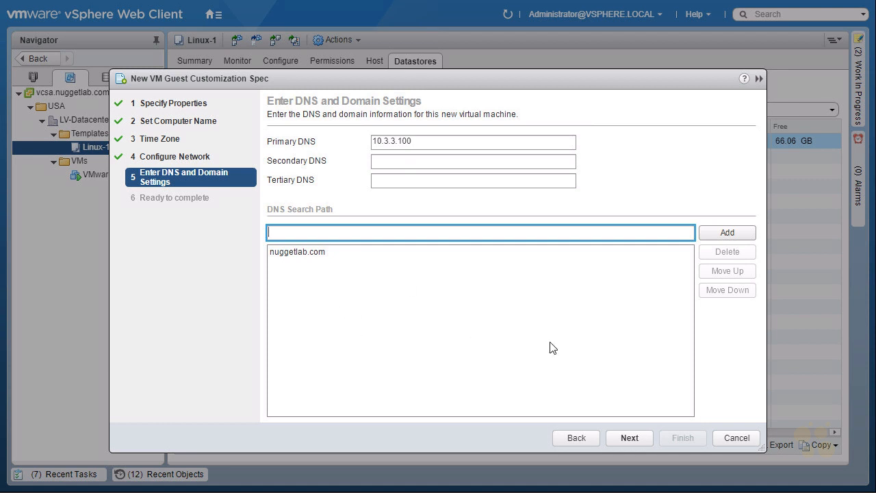
{"action": "left_click", "coordinate": [630, 438]}
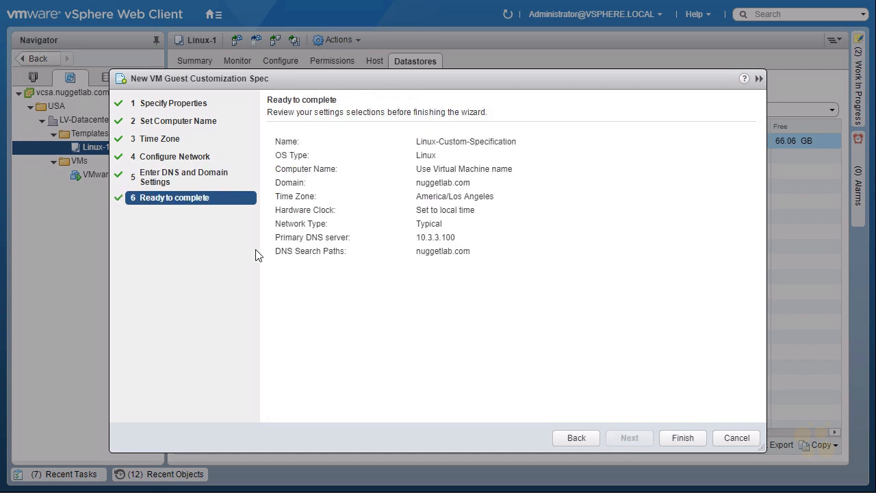
- Review the specification's computer name, time zone and DNS settings, and finish creating it
{"action": "left_click", "coordinate": [174, 104]}
{"action": "left_click", "coordinate": [170, 123]}
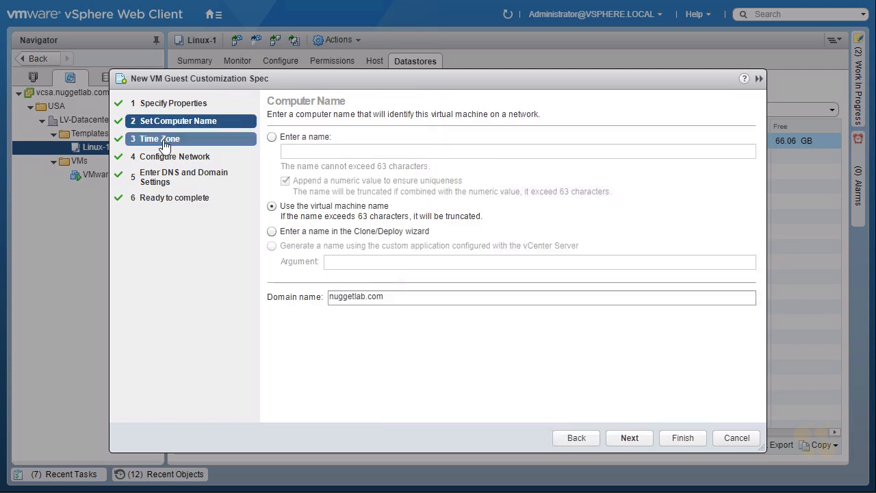
{"action": "left_click", "coordinate": [163, 140]}
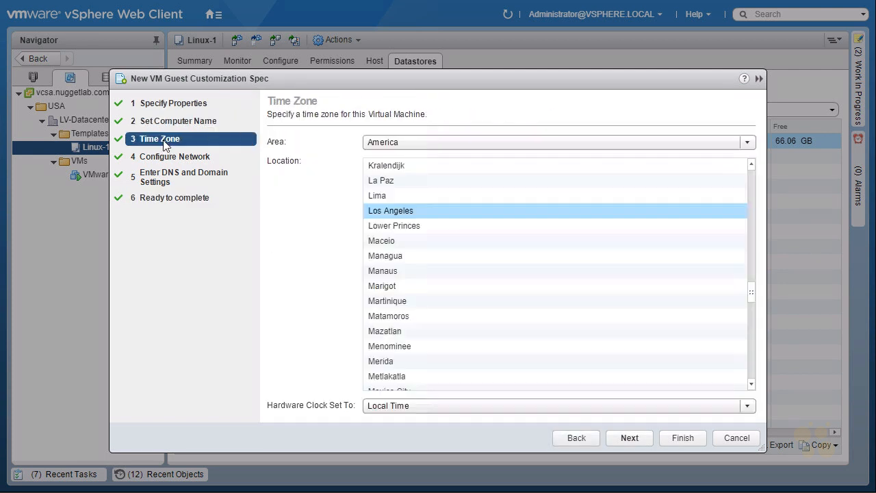
{"action": "left_click", "coordinate": [193, 200]}
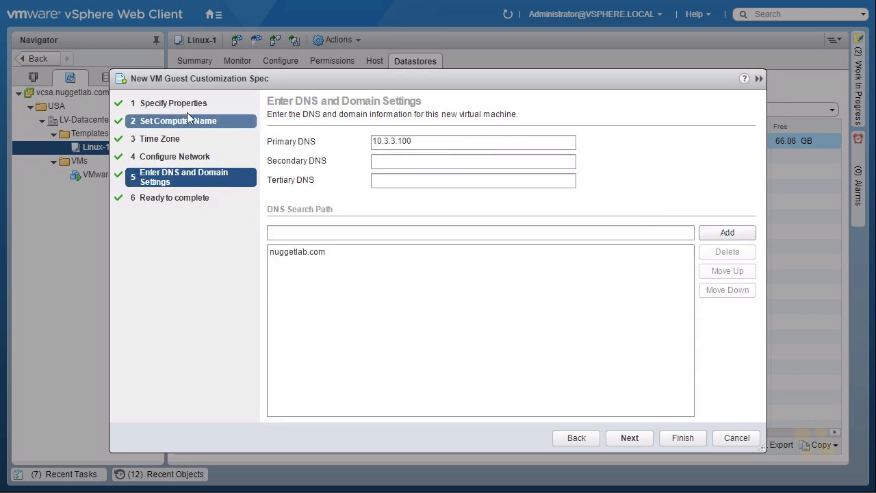
{"action": "left_click", "coordinate": [173, 202]}
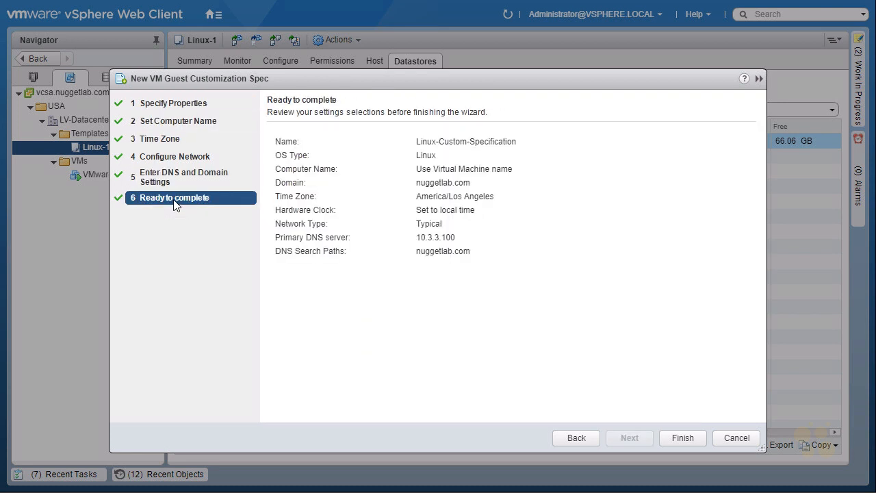
{"action": "left_click", "coordinate": [683, 437]}
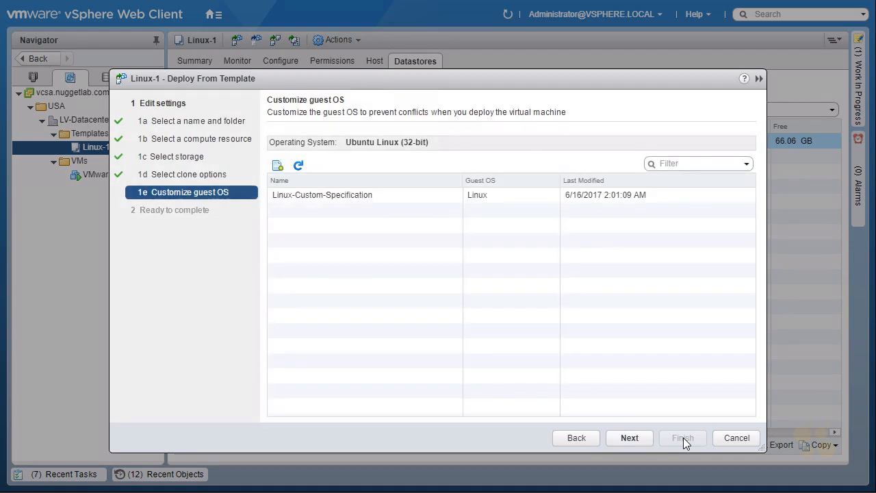
{"action": "key", "text": "ctrl+shift+d"}
{"action": "mouse_move", "coordinate": [146, 203]}
{"action": "left_mouse_down"}
{"action": "mouse_move", "coordinate": [199, 205]}
{"action": "mouse_move", "coordinate": [166, 180]}
{"action": "mouse_move", "coordinate": [145, 203]}
{"action": "left_mouse_up"}
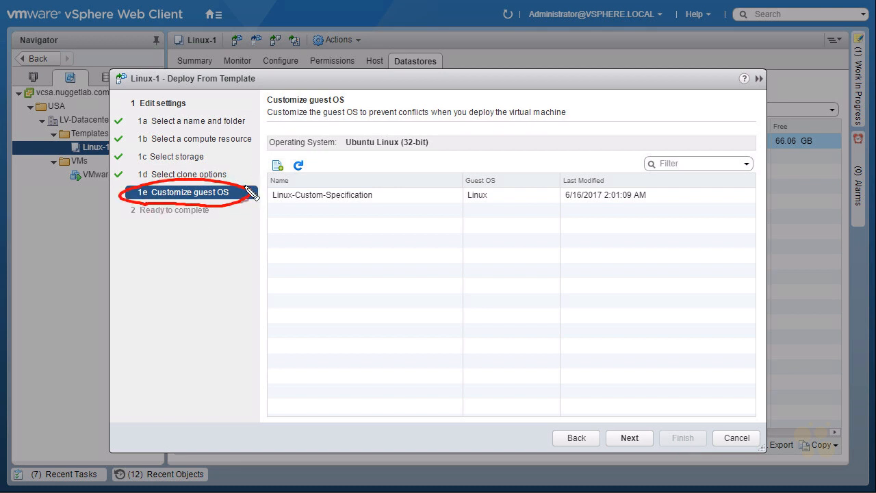
- Apply Linux-Custom-Specification as the guest OS customization and finish deploying Linux-VM1 from the Linux-1 template
{"action": "mouse_move", "coordinate": [251, 227]}
{"action": "left_mouse_down"}
{"action": "mouse_move", "coordinate": [270, 211]}
{"action": "mouse_move", "coordinate": [260, 203]}
{"action": "mouse_move", "coordinate": [255, 217]}
{"action": "left_mouse_up"}
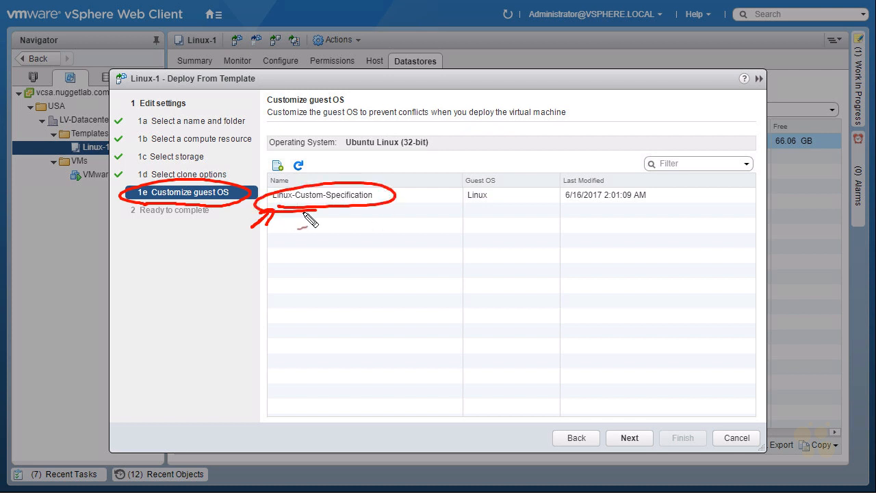
{"action": "key", "text": "Escape"}
{"action": "left_click", "coordinate": [317, 197]}
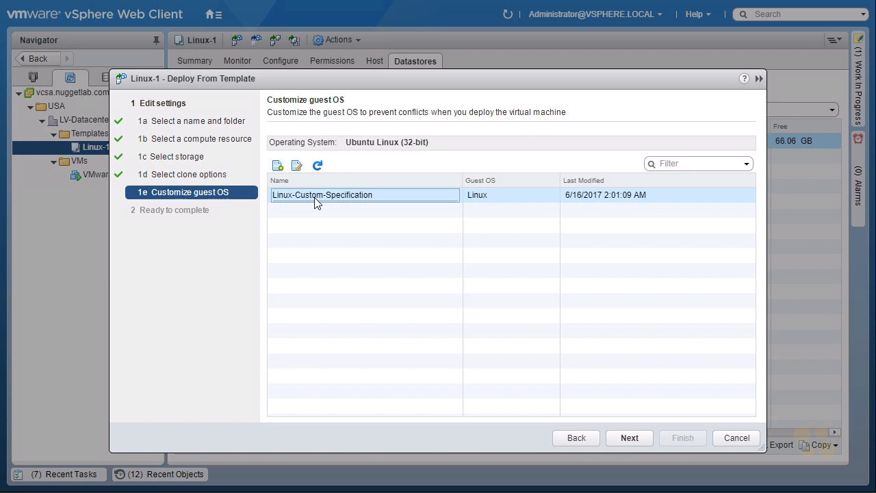
{"action": "left_click", "coordinate": [633, 441]}
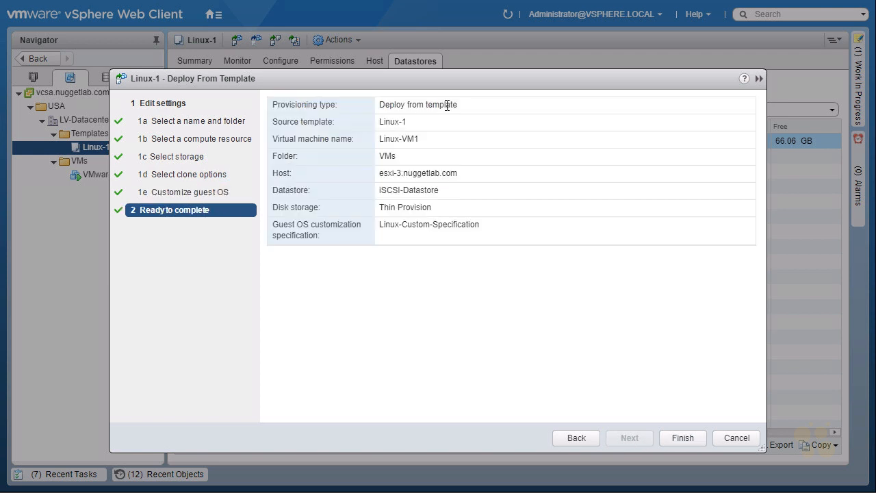
{"action": "left_click", "coordinate": [682, 438]}
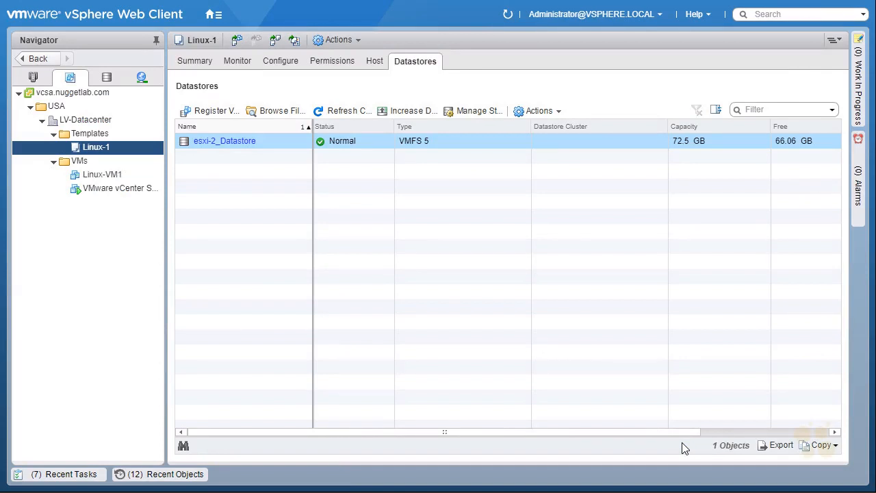
- Check the status of the recent clone task and examine Linux-Custom-Specification's details in the Customization Specification Manager
{"action": "left_click", "coordinate": [77, 478]}
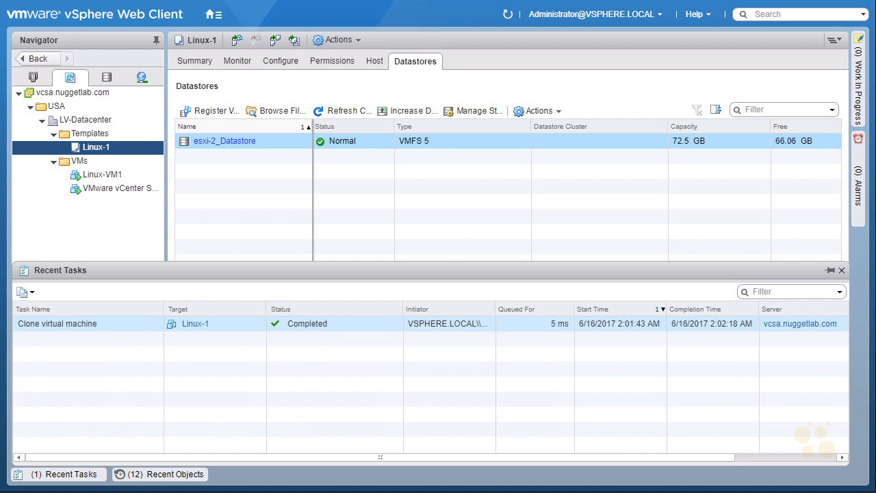
{"action": "left_click", "coordinate": [218, 16]}
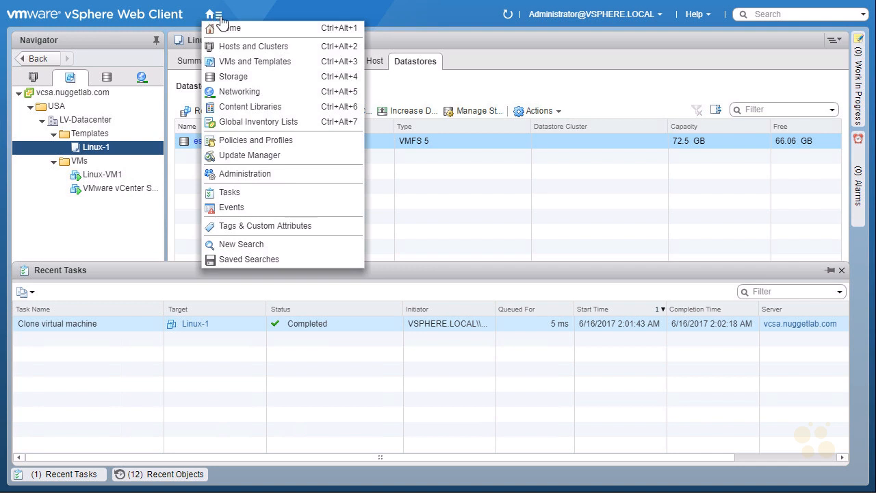
{"action": "left_click", "coordinate": [261, 34]}
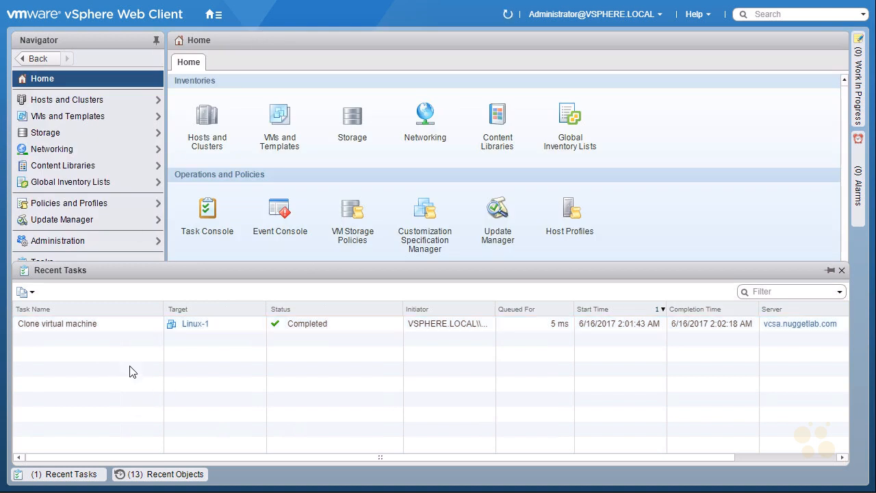
{"action": "left_click", "coordinate": [58, 476]}
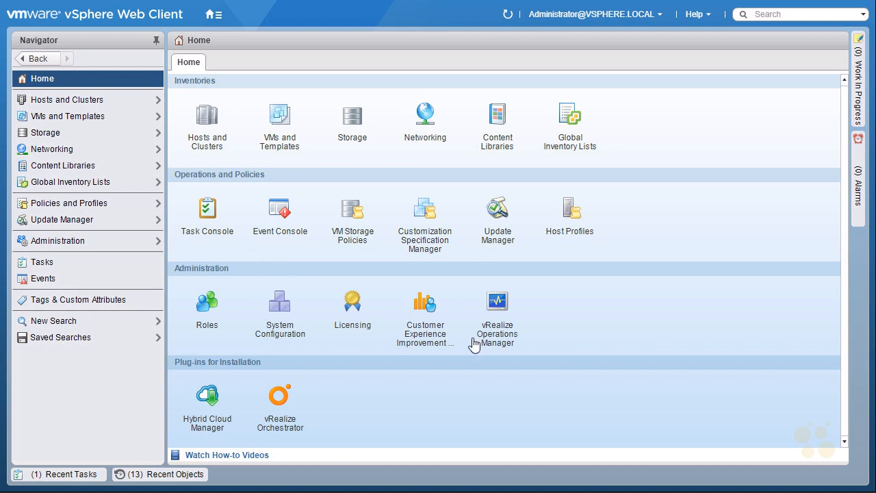
{"action": "left_click", "coordinate": [425, 212]}
{"action": "left_click", "coordinate": [260, 122]}
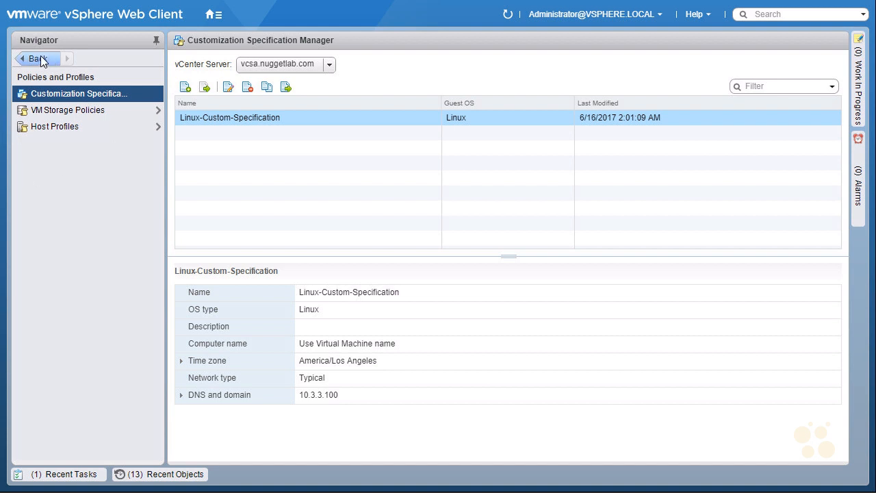
{"action": "left_click", "coordinate": [167, 475]}
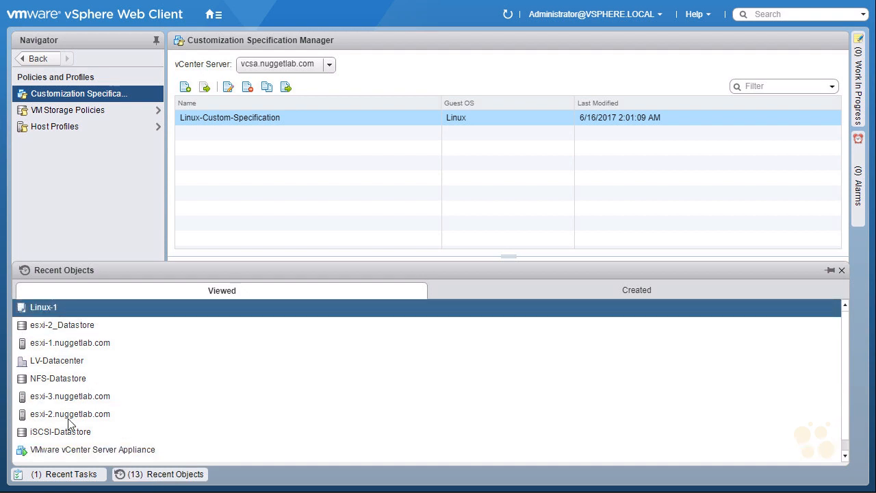
{"action": "left_click", "coordinate": [155, 475]}
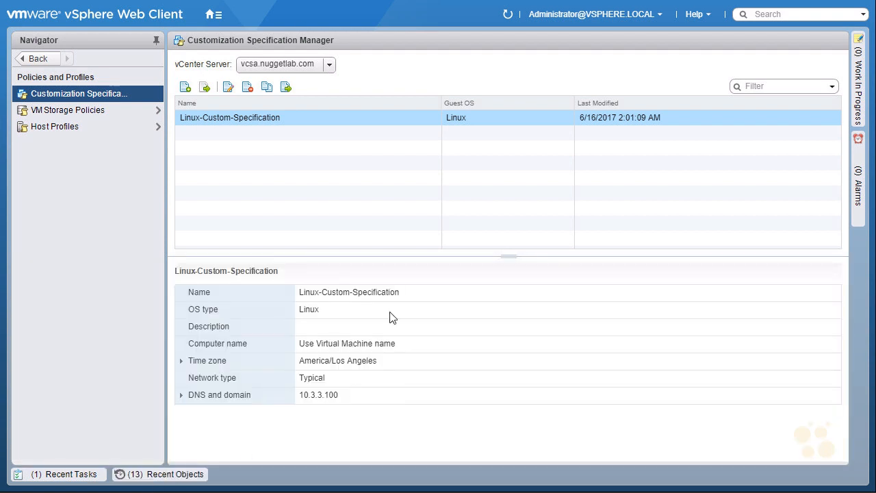
- Return to the VMs and Templates inventory and show the summary of Linux-VM1 in the VMs folder
{"action": "left_click", "coordinate": [213, 15]}
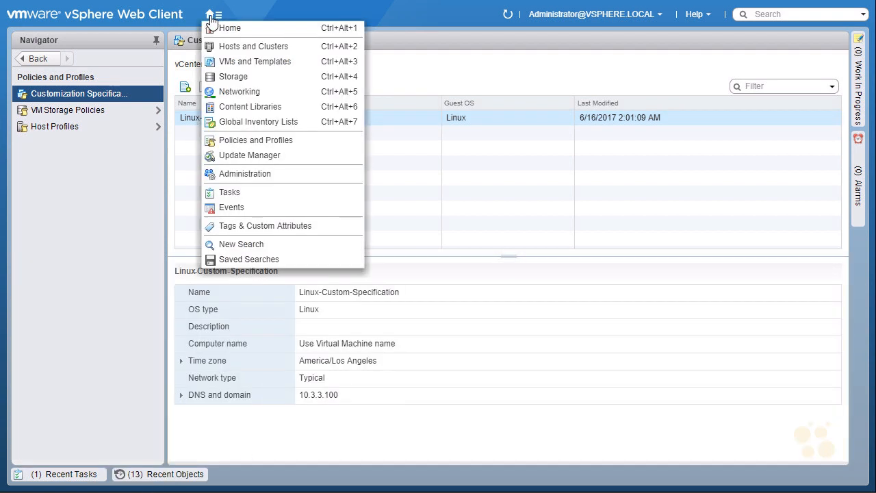
{"action": "left_click", "coordinate": [271, 63]}
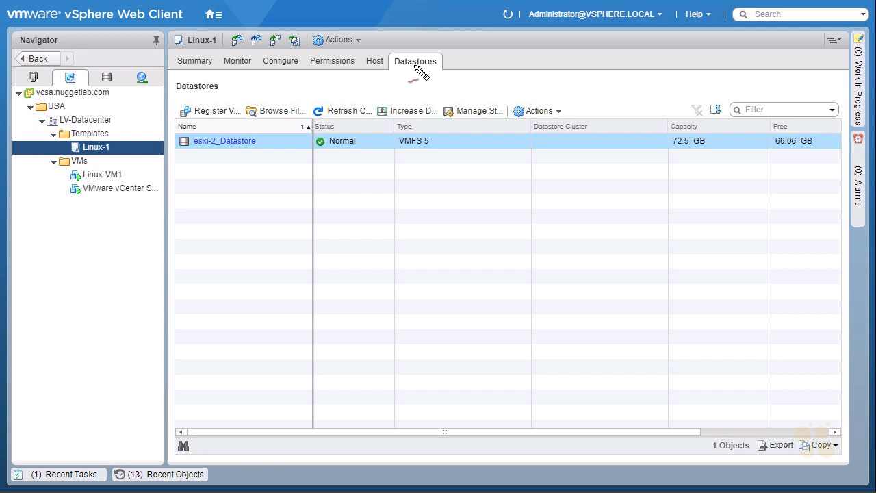
{"action": "left_click_drag", "start_coordinate": [25, 166], "coordinate": [44, 162]}
{"action": "left_click_drag", "start_coordinate": [33, 160], "coordinate": [37, 173]}
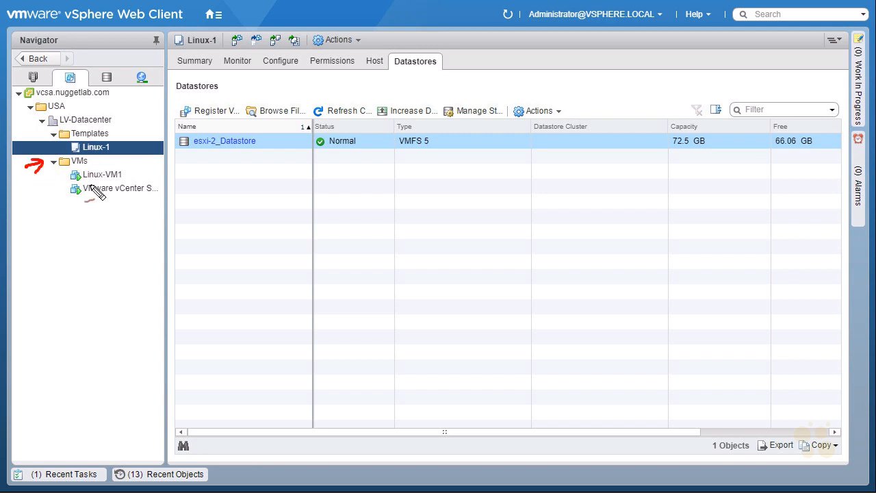
{"action": "mouse_move", "coordinate": [93, 169]}
{"action": "left_mouse_down"}
{"action": "mouse_move", "coordinate": [62, 182]}
{"action": "mouse_move", "coordinate": [118, 198]}
{"action": "mouse_move", "coordinate": [90, 168]}
{"action": "left_mouse_up"}
{"action": "mouse_move", "coordinate": [38, 196]}
{"action": "left_mouse_down"}
{"action": "mouse_move", "coordinate": [59, 179]}
{"action": "mouse_move", "coordinate": [57, 192]}
{"action": "left_mouse_up"}
{"action": "left_click_drag", "start_coordinate": [52, 228], "coordinate": [59, 228]}
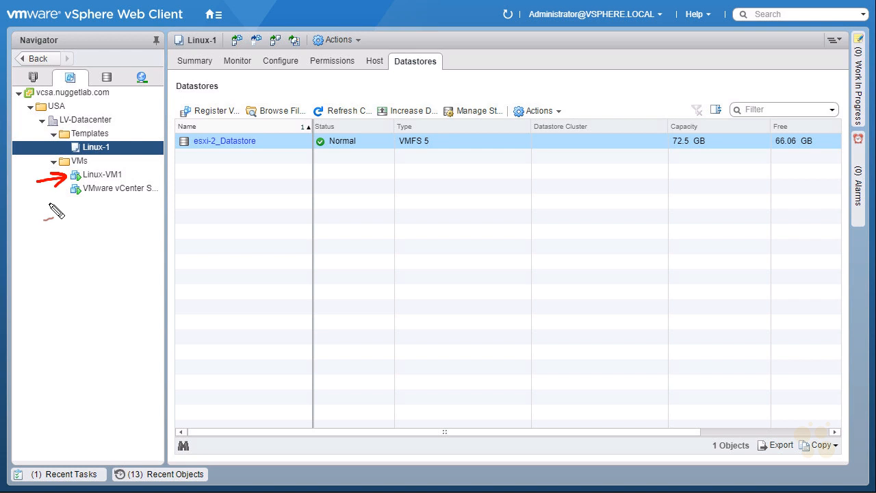
{"action": "left_click_drag", "start_coordinate": [147, 155], "coordinate": [136, 167]}
{"action": "key", "text": "Escape"}
{"action": "left_click", "coordinate": [112, 178]}
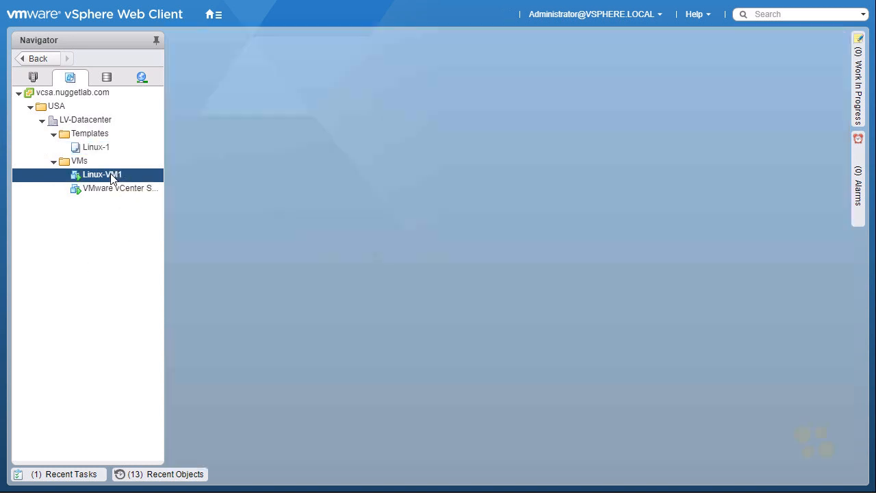
- Examine Linux-VM1's power state, IP address, VMware Tools status, network adapter, CD/DVD drive, host and datastore
{"action": "left_click_drag", "start_coordinate": [208, 192], "coordinate": [225, 172]}
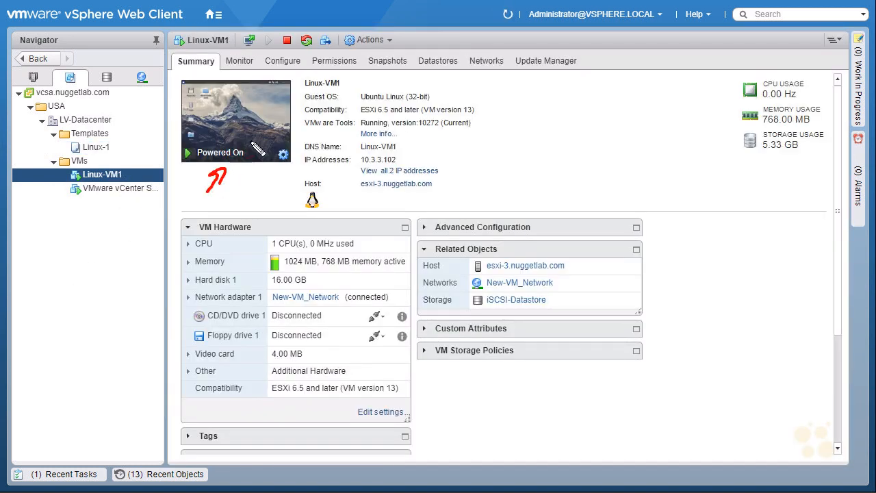
{"action": "left_click_drag", "start_coordinate": [429, 147], "coordinate": [405, 163]}
{"action": "left_click_drag", "start_coordinate": [467, 141], "coordinate": [441, 129]}
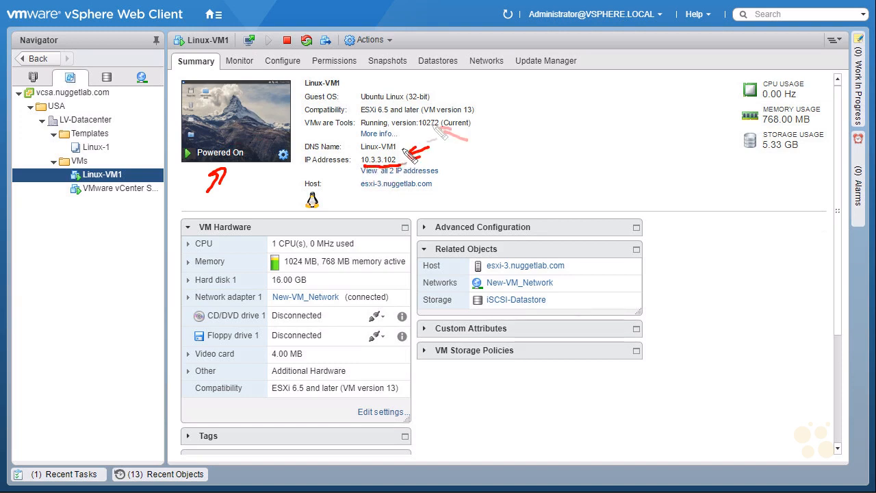
{"action": "left_click_drag", "start_coordinate": [452, 127], "coordinate": [444, 138]}
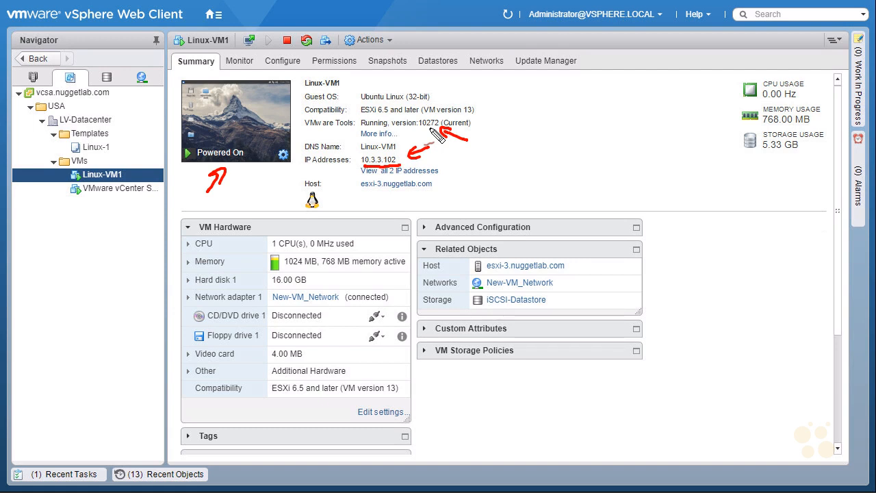
{"action": "mouse_move", "coordinate": [275, 305]}
{"action": "left_mouse_down"}
{"action": "mouse_move", "coordinate": [340, 309]}
{"action": "mouse_move", "coordinate": [312, 285]}
{"action": "mouse_move", "coordinate": [274, 302]}
{"action": "left_mouse_up"}
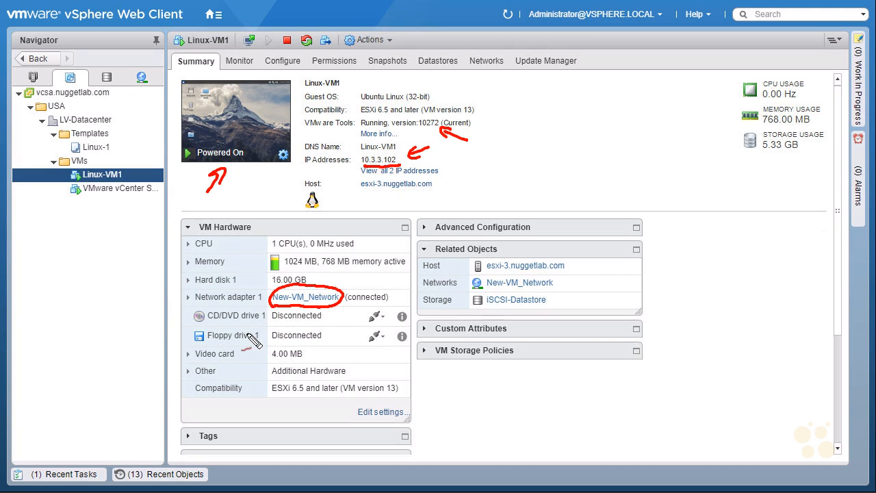
{"action": "left_click_drag", "start_coordinate": [160, 320], "coordinate": [184, 319]}
{"action": "left_click_drag", "start_coordinate": [173, 313], "coordinate": [171, 328]}
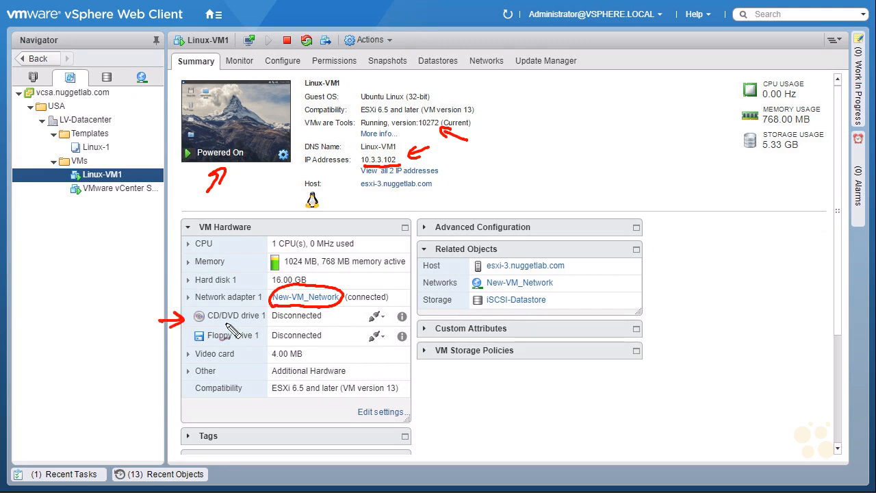
{"action": "left_click_drag", "start_coordinate": [272, 325], "coordinate": [318, 325]}
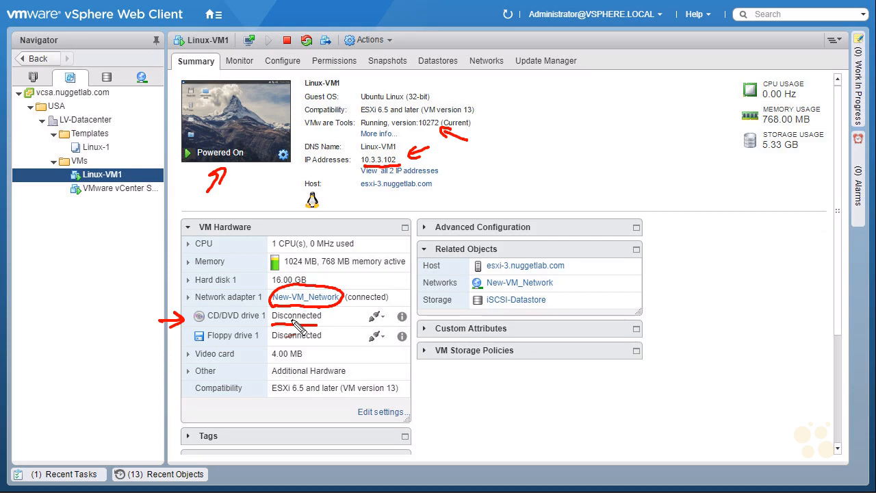
{"action": "mouse_move", "coordinate": [495, 287]}
{"action": "left_mouse_down"}
{"action": "mouse_move", "coordinate": [541, 277]}
{"action": "mouse_move", "coordinate": [468, 259]}
{"action": "mouse_move", "coordinate": [514, 294]}
{"action": "left_mouse_up"}
{"action": "mouse_move", "coordinate": [586, 306]}
{"action": "left_mouse_down"}
{"action": "mouse_move", "coordinate": [562, 300]}
{"action": "mouse_move", "coordinate": [570, 306]}
{"action": "left_mouse_up"}
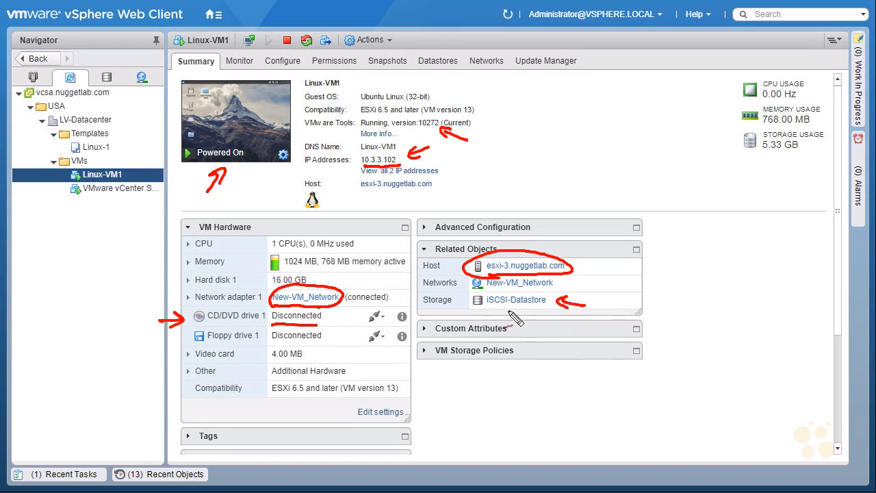
{"action": "key", "text": "Escape"}
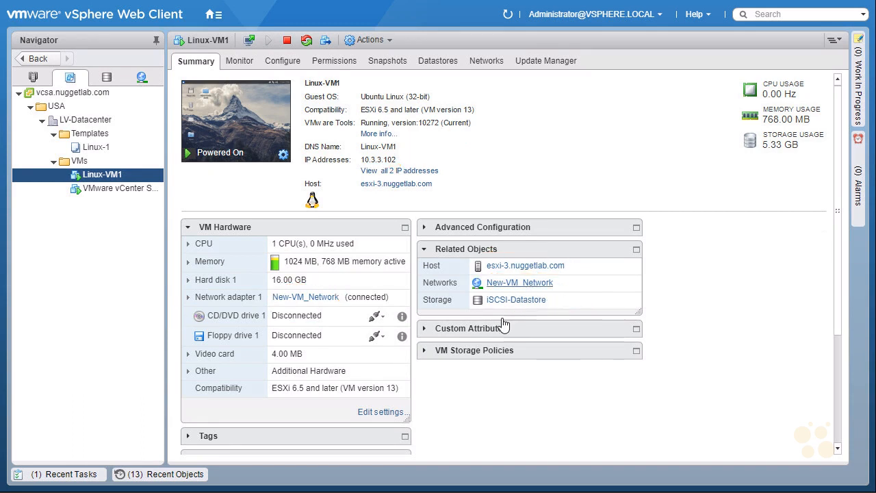
- Launch Linux-VM1's console and open a maximized Terminal Emulator in the guest
{"action": "left_click", "coordinate": [239, 131]}
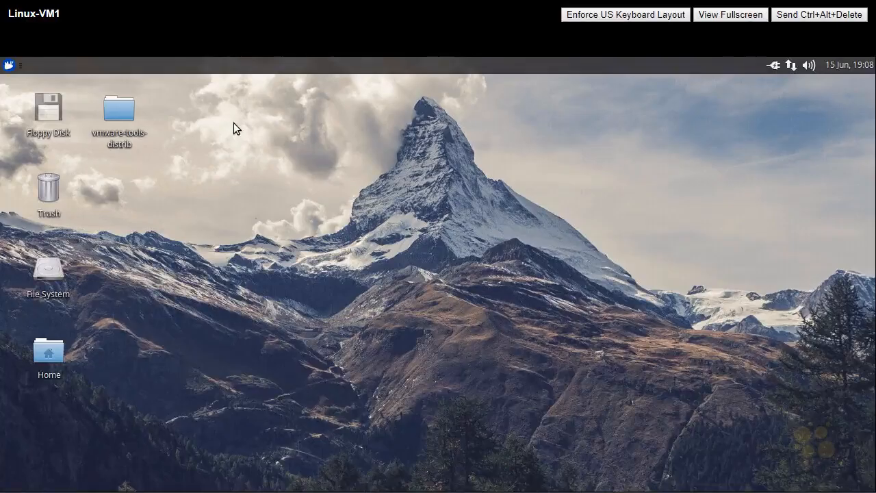
{"action": "left_click", "coordinate": [9, 65]}
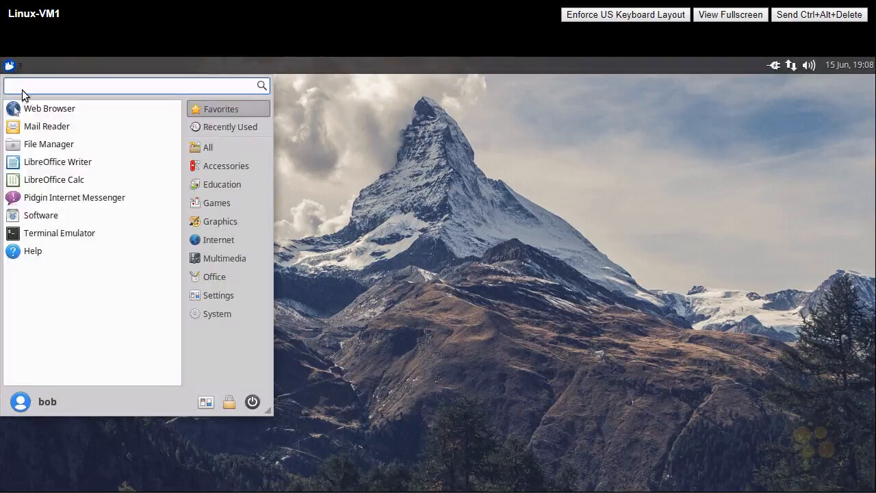
{"action": "left_click", "coordinate": [56, 233]}
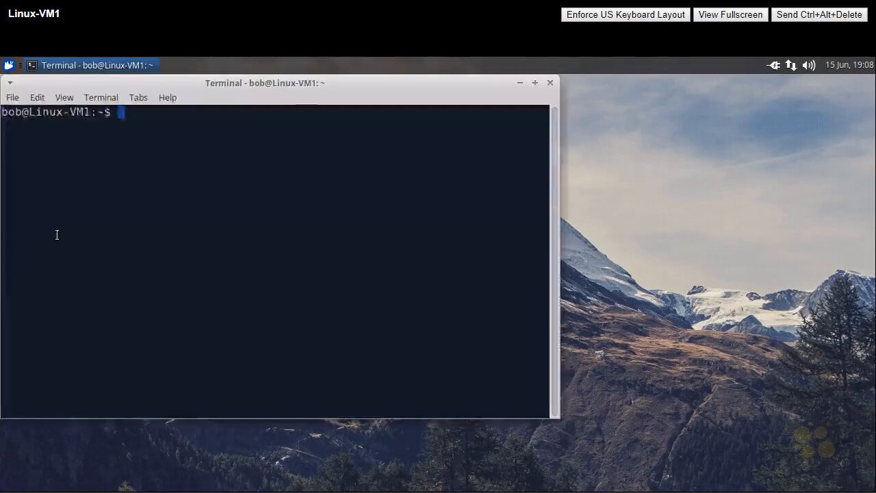
{"action": "left_click", "coordinate": [535, 83]}
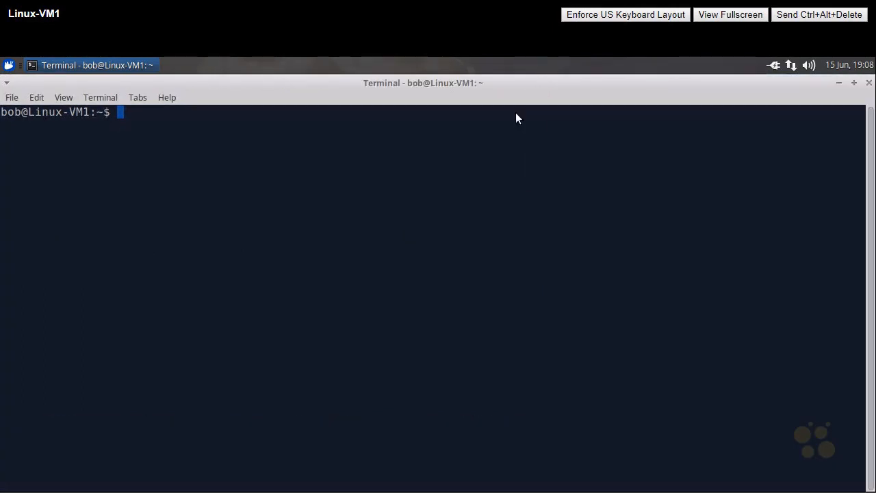
- Test DNS resolution from the guest by running nslookup vmware.com
{"action": "type", "text": "nslookup vmw"}
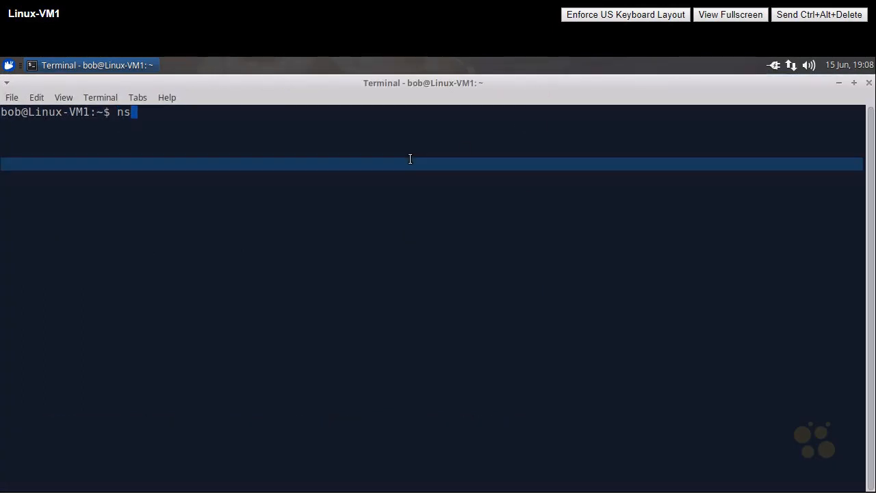
{"action": "type", "text": "are.com"}
{"action": "key", "text": "Return"}
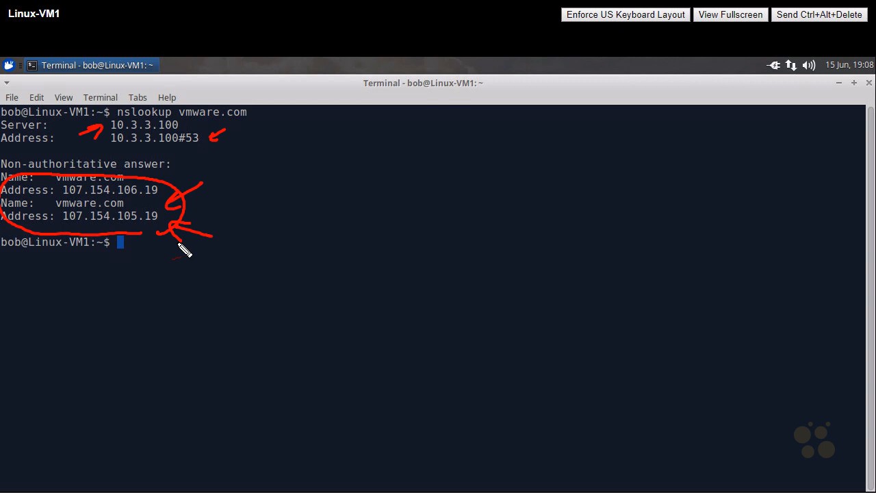
- Test network connectivity by running ping vmware.com, stop the ping, and leave the browser's full-screen view
{"action": "type", "text": "ping "}
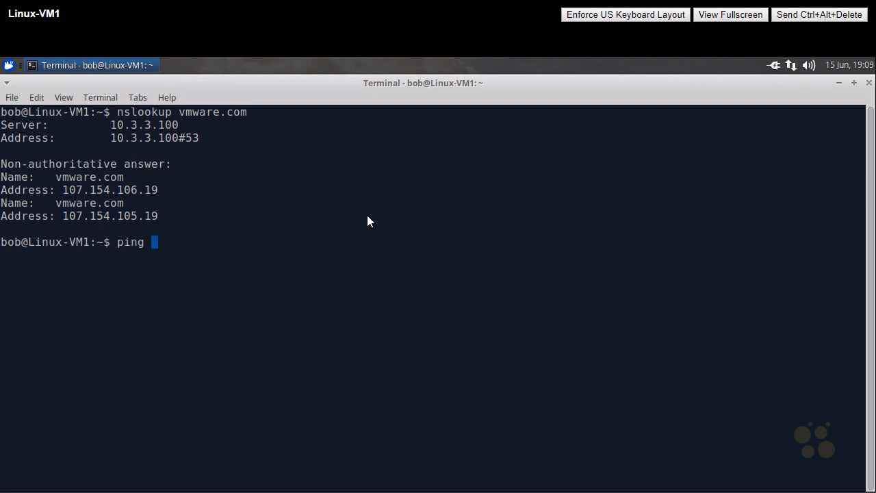
{"action": "type", "text": "vmware.com"}
{"action": "key", "text": "Return"}
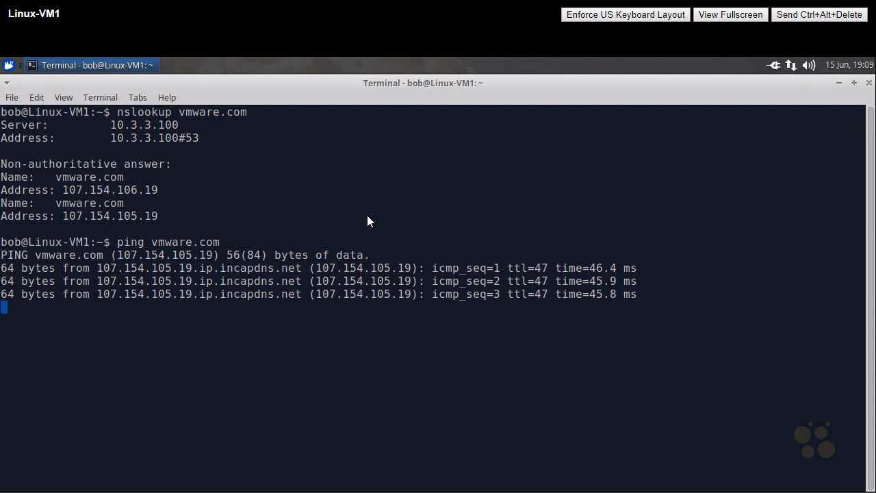
{"action": "key", "text": "ctrl+c"}
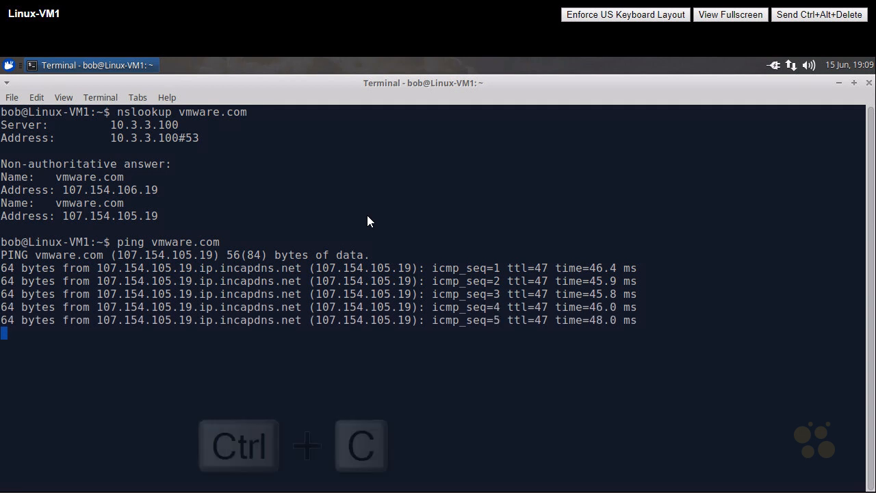
{"action": "key", "text": "ctrl+c"}
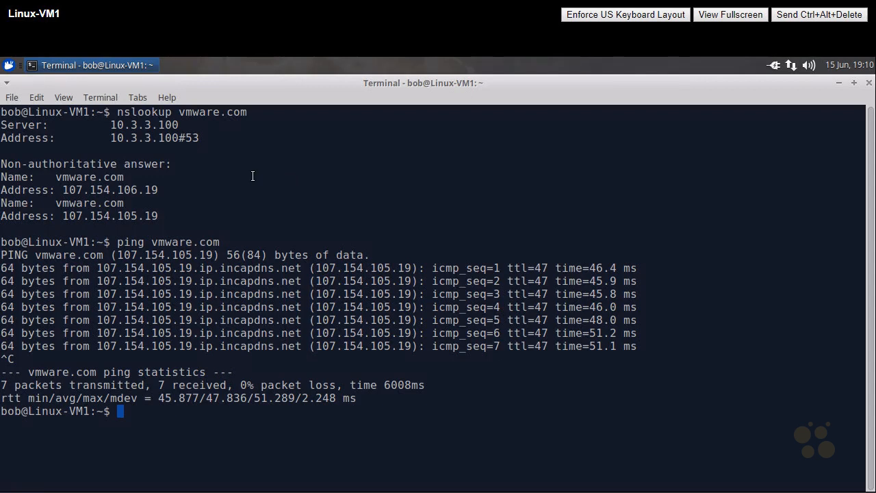
{"action": "key", "text": "F11"}
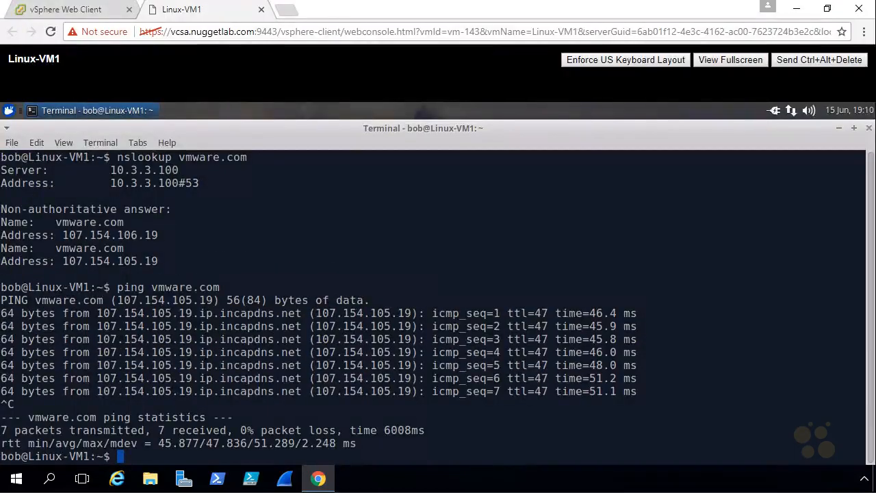
- Start deploying a new virtual machine from the Linux-1 template, naming it Linux-VM2 and placing it in LV-Datacenter's VMs folder
{"action": "left_click", "coordinate": [73, 10]}
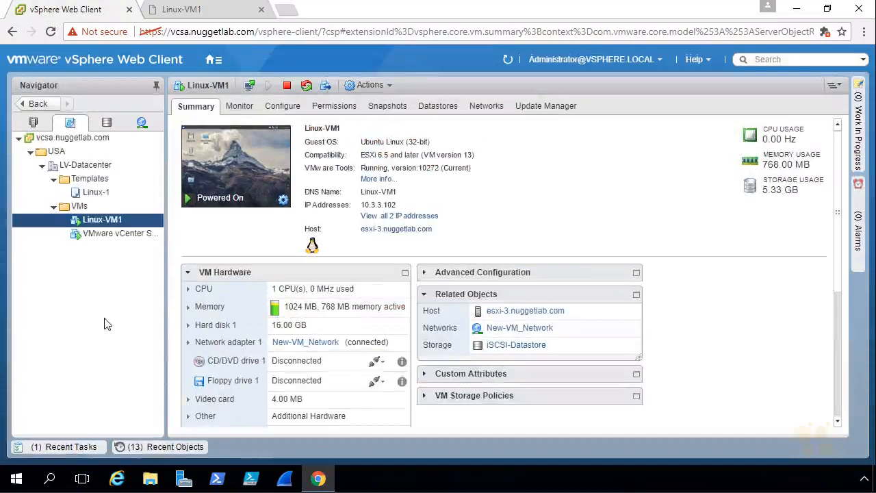
{"action": "right_click", "coordinate": [120, 197]}
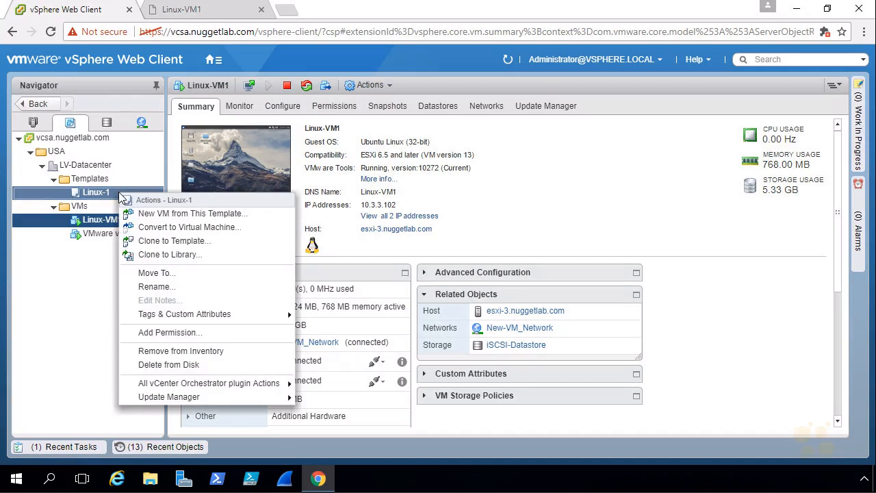
{"action": "left_click", "coordinate": [268, 212]}
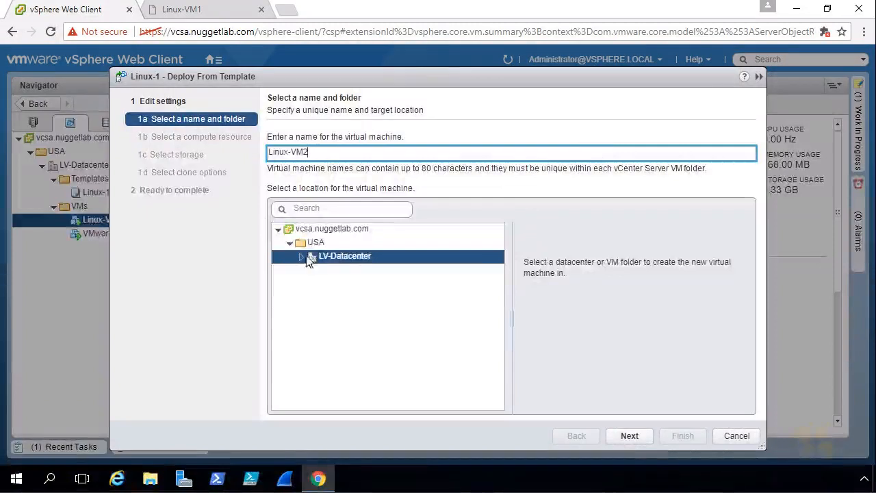
{"action": "left_click", "coordinate": [301, 257]}
{"action": "left_click", "coordinate": [344, 286]}
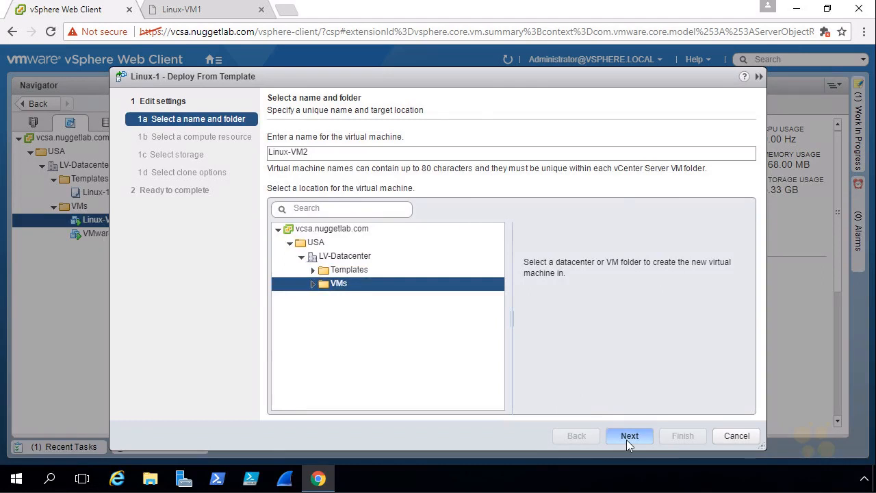
{"action": "left_click", "coordinate": [627, 438]}
- Assign the new VM to host esxi-2.nuggetlab.com and store it on NFS-Datastore in Thin Provision disk format
{"action": "left_click", "coordinate": [345, 193]}
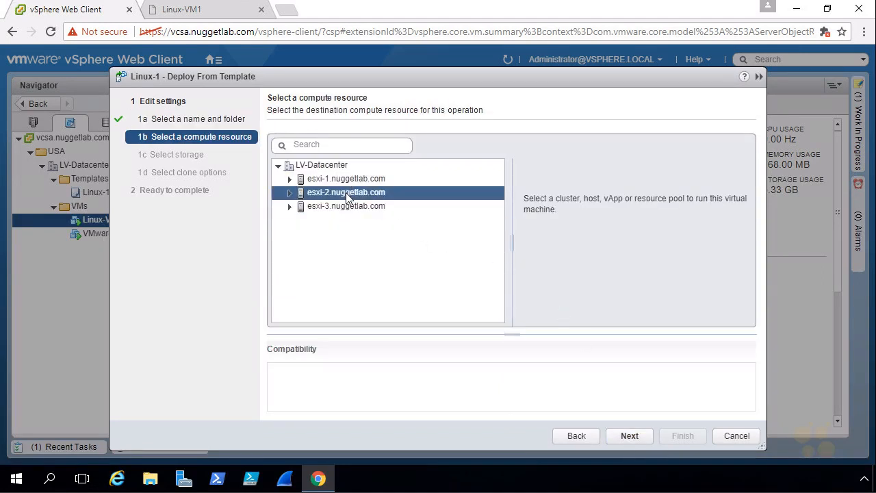
{"action": "left_click", "coordinate": [631, 434]}
{"action": "left_click", "coordinate": [470, 142]}
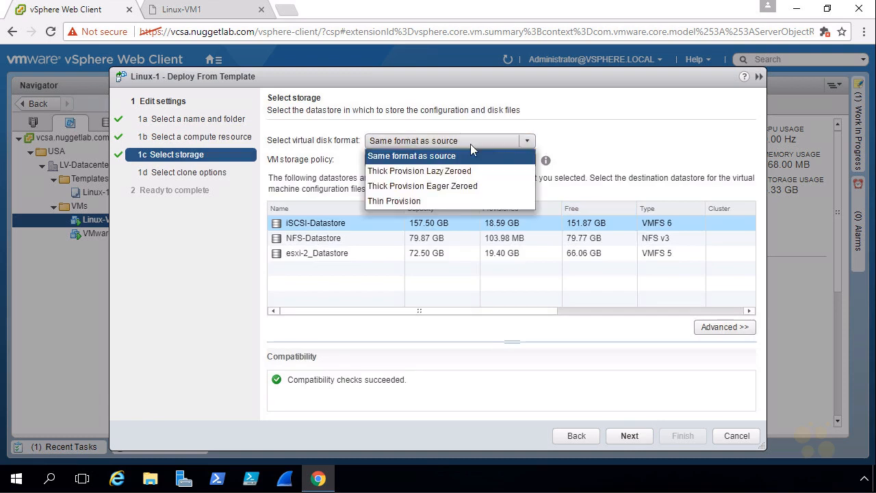
{"action": "left_click", "coordinate": [401, 200]}
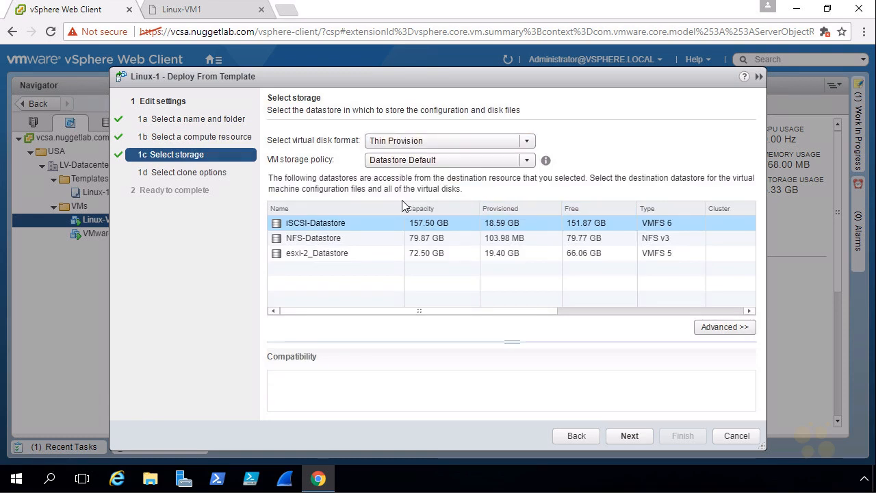
{"action": "left_click", "coordinate": [327, 239]}
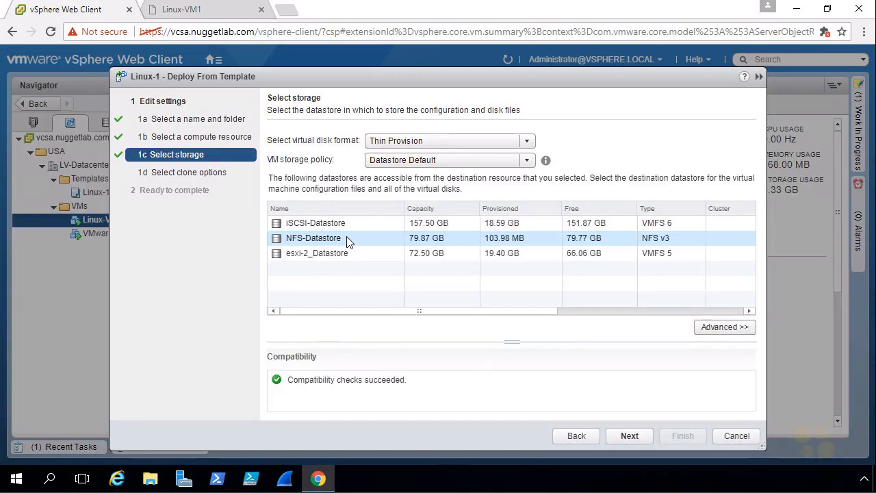
{"action": "left_click", "coordinate": [630, 434]}
- Enable power-on after creation and operating system customization with Linux-Custom-Specification, and finish the deployment
{"action": "left_click", "coordinate": [271, 173]}
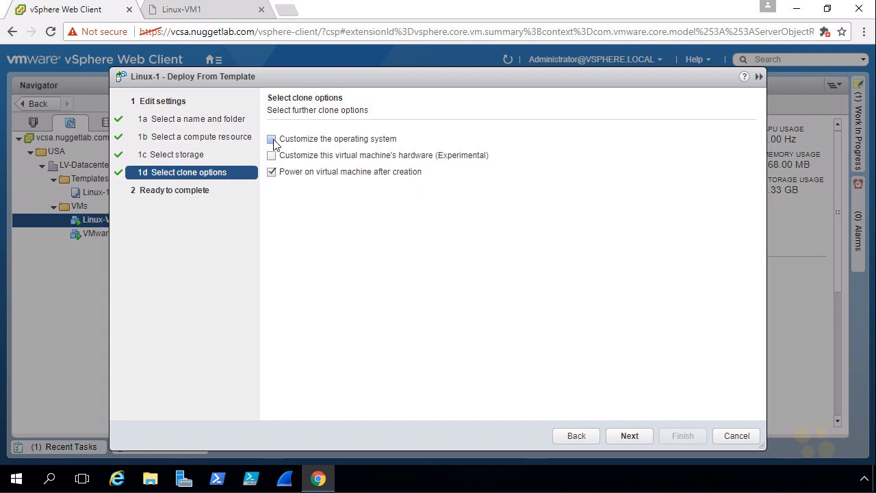
{"action": "left_click", "coordinate": [271, 140]}
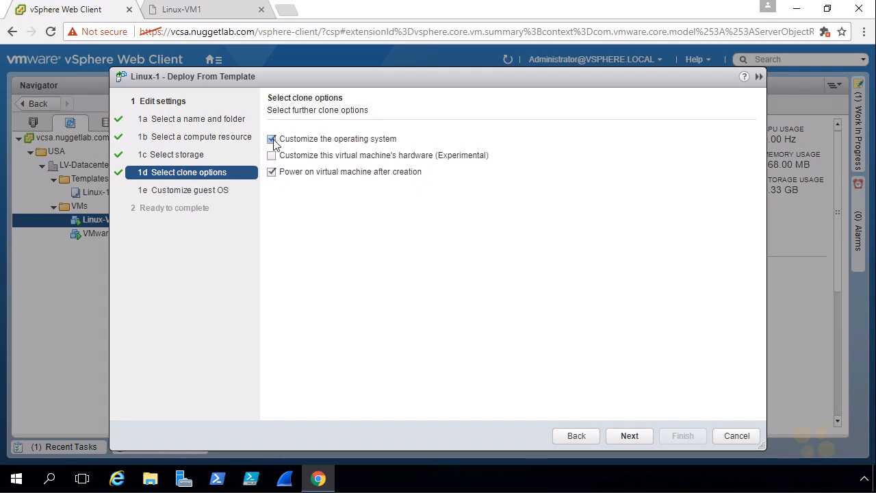
{"action": "left_click", "coordinate": [630, 435]}
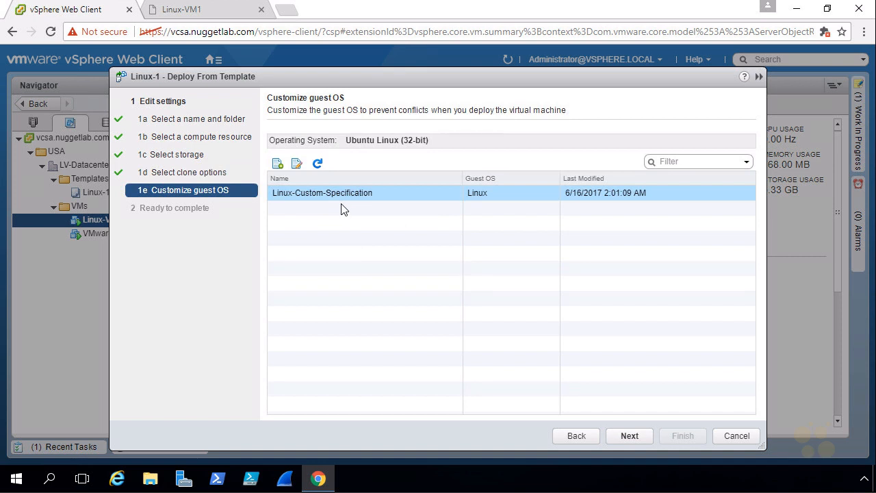
{"action": "left_click", "coordinate": [342, 197]}
{"action": "left_click", "coordinate": [631, 433]}
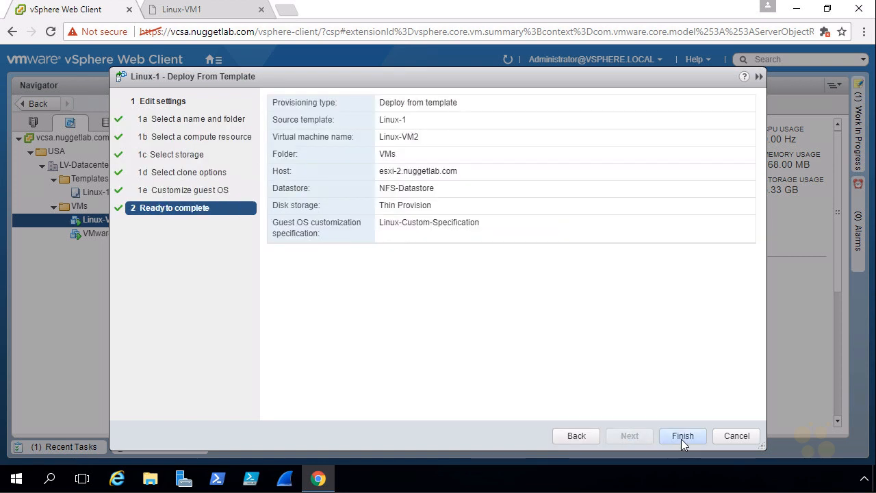
{"action": "left_click", "coordinate": [681, 439]}
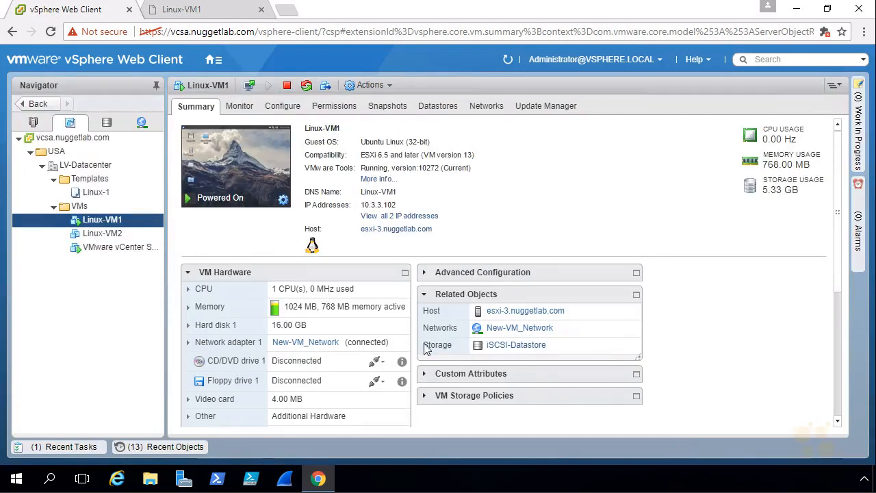
- Check the progress of the Linux-1 clone task and examine Linux-VM2's summary during deployment
{"action": "left_click", "coordinate": [79, 447]}
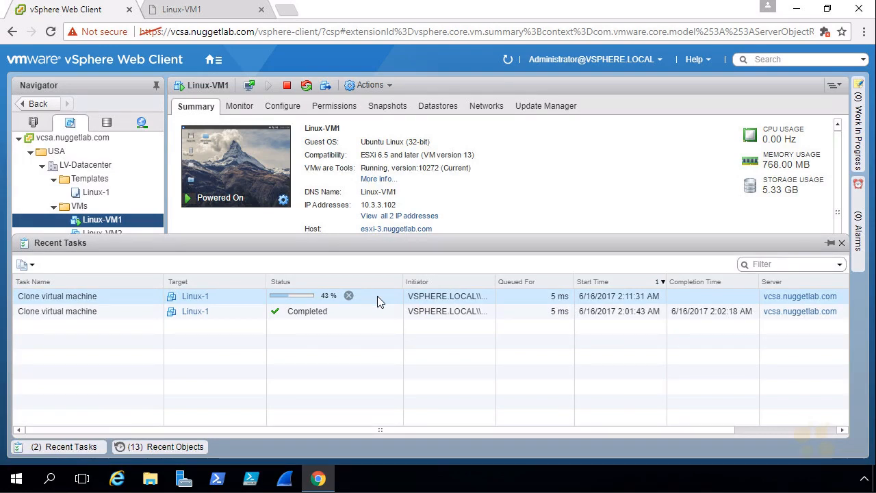
{"action": "left_click", "coordinate": [71, 447]}
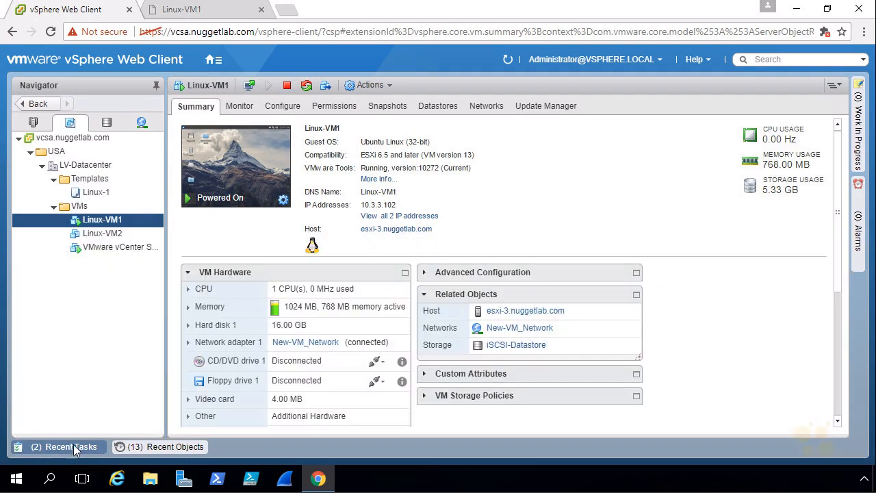
{"action": "left_click", "coordinate": [108, 236]}
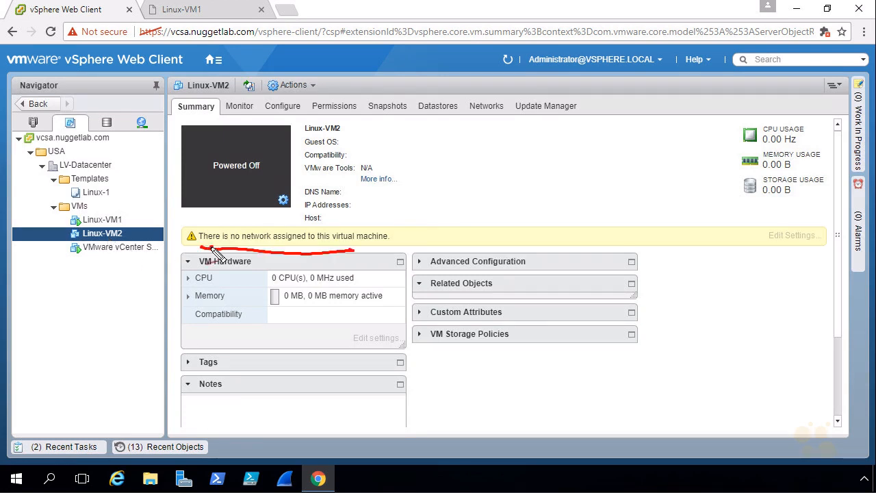
{"action": "mouse_move", "coordinate": [211, 247]}
{"action": "left_mouse_down"}
{"action": "mouse_move", "coordinate": [345, 252]}
{"action": "mouse_move", "coordinate": [316, 229]}
{"action": "mouse_move", "coordinate": [211, 254]}
{"action": "mouse_move", "coordinate": [304, 247]}
{"action": "left_mouse_up"}
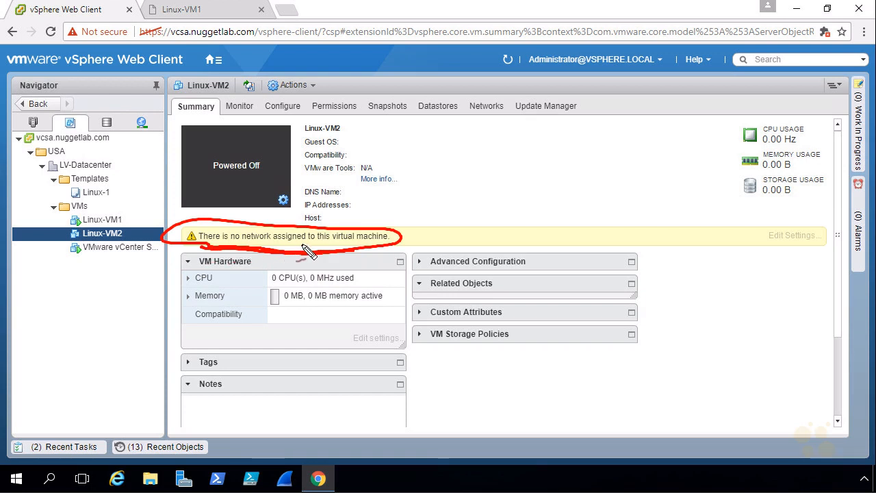
{"action": "key", "text": "Escape"}
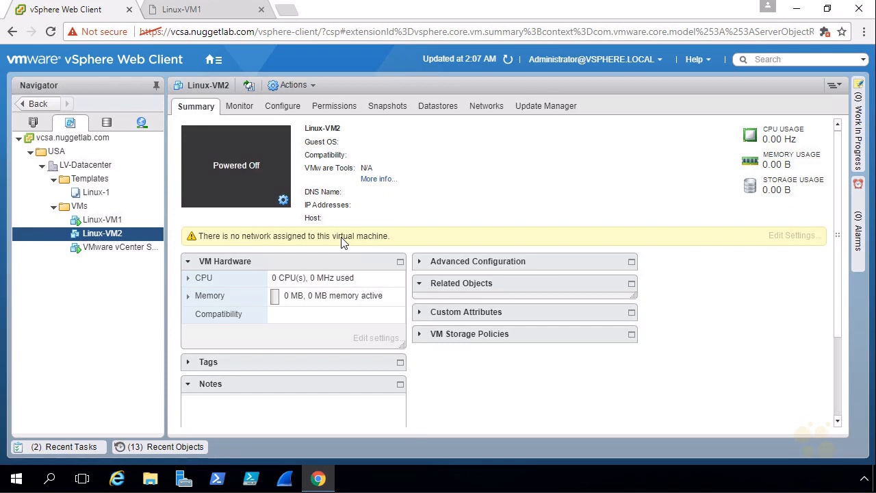
{"action": "left_click", "coordinate": [65, 446]}
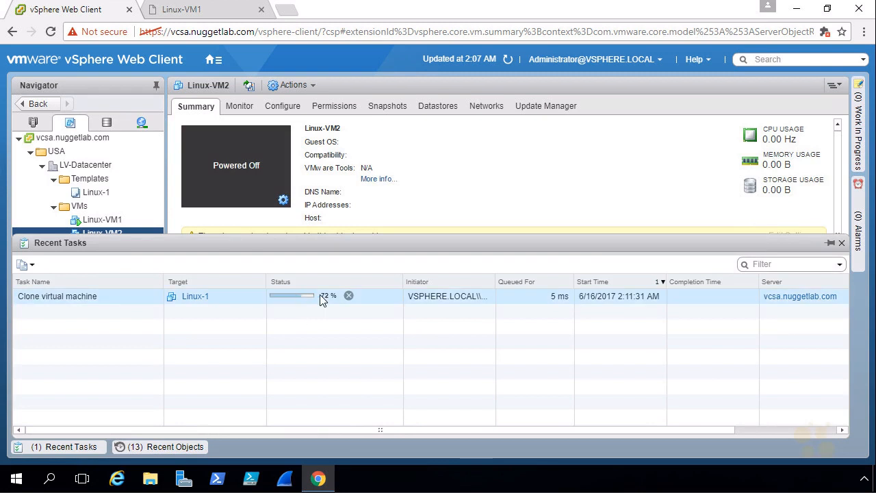